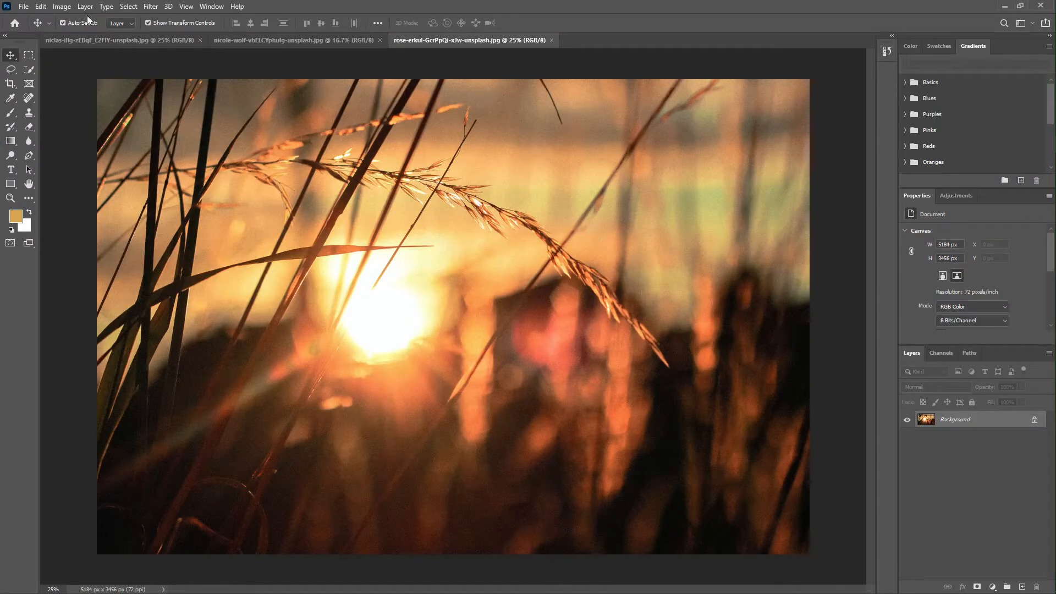
# - Compare the open desk photo with the monitor and the open sunset grass photo
pyautogui.click(108, 41)
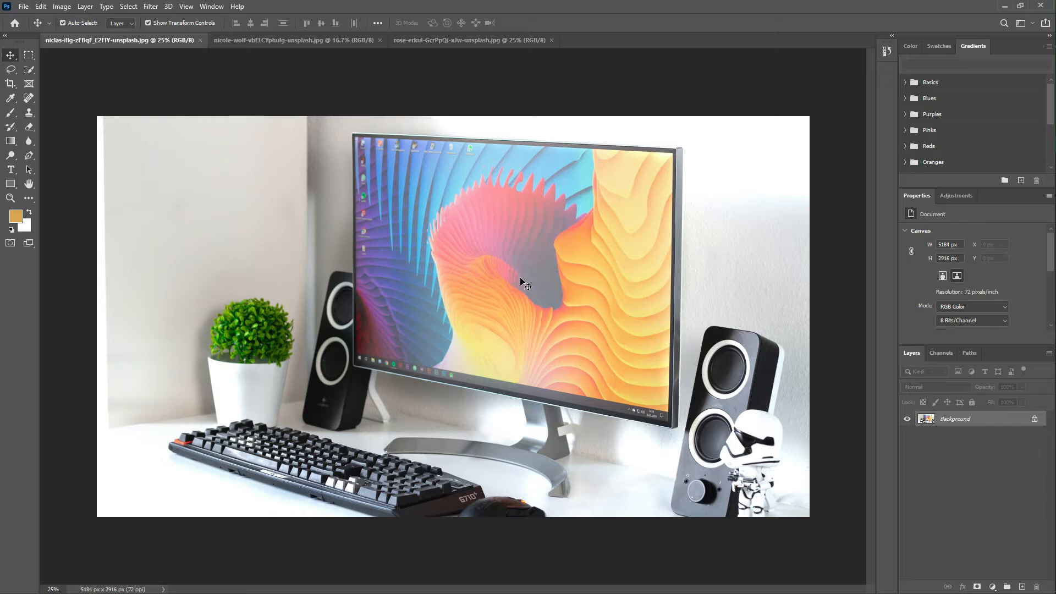
pyautogui.click(462, 40)
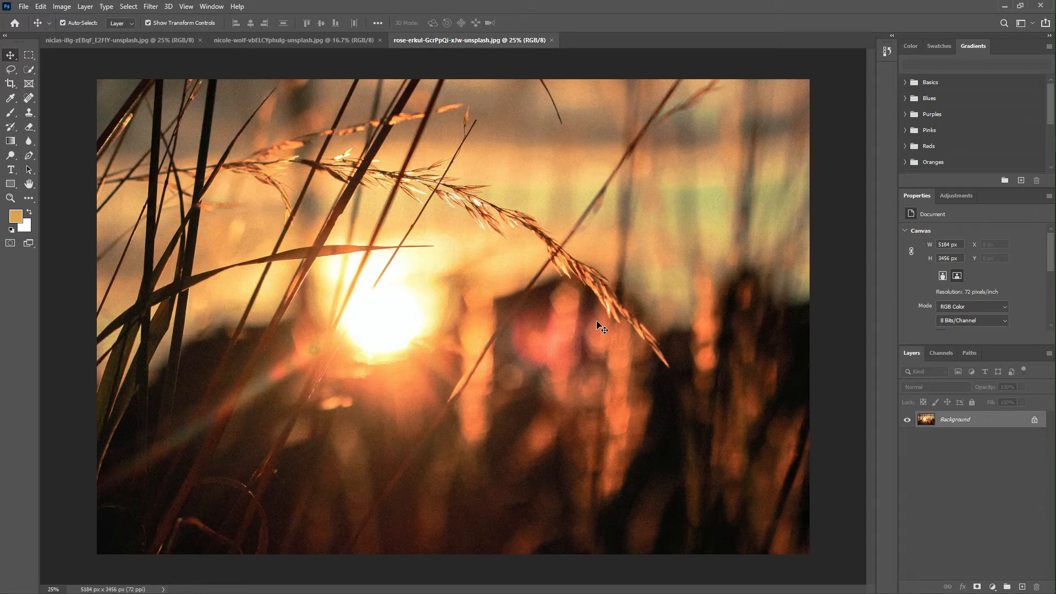
pyautogui.click(122, 40)
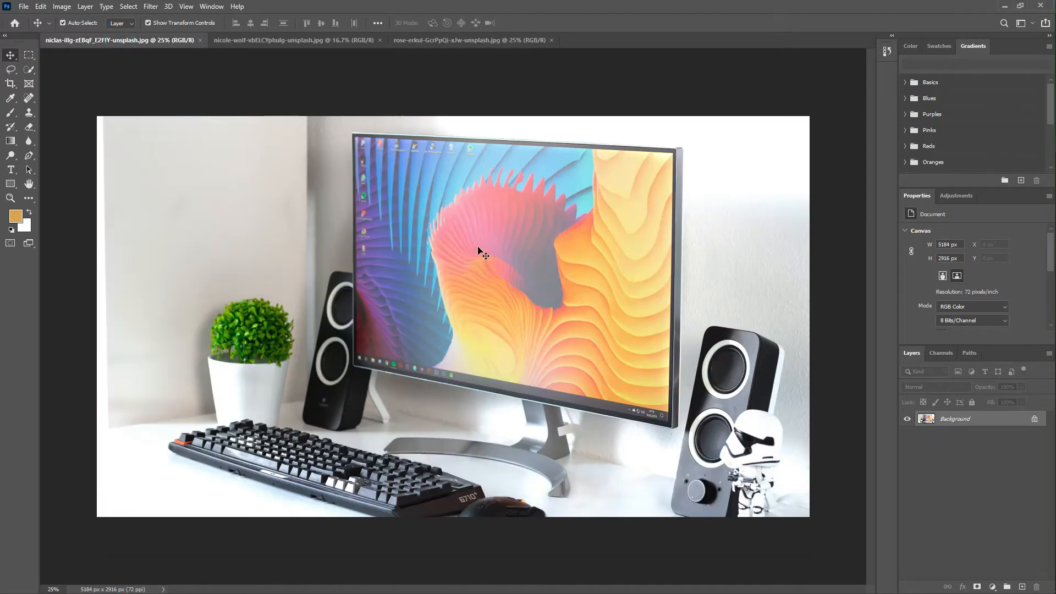
pyautogui.click(461, 41)
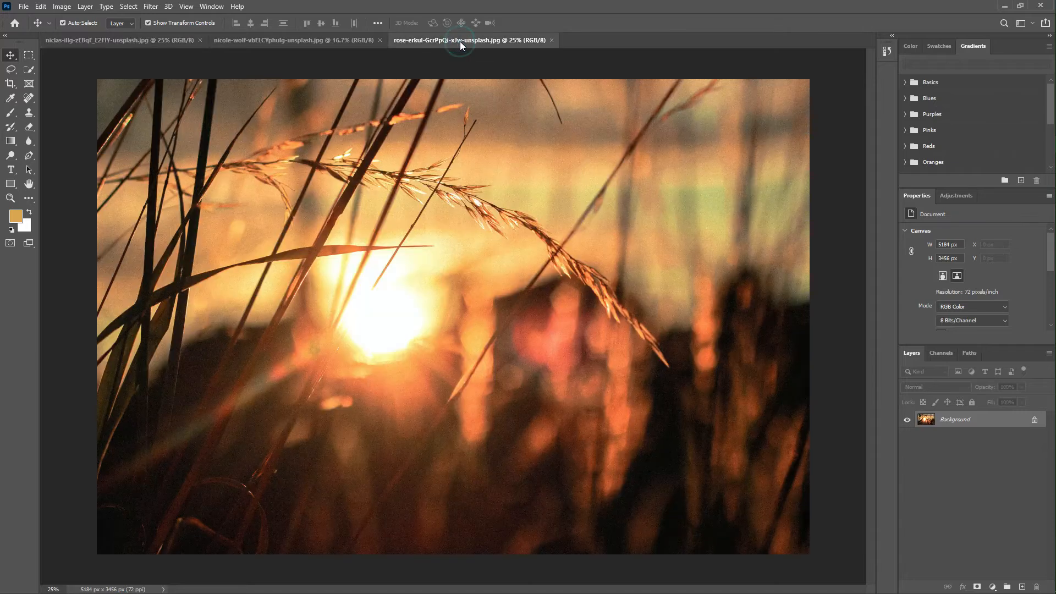
pyautogui.click(143, 41)
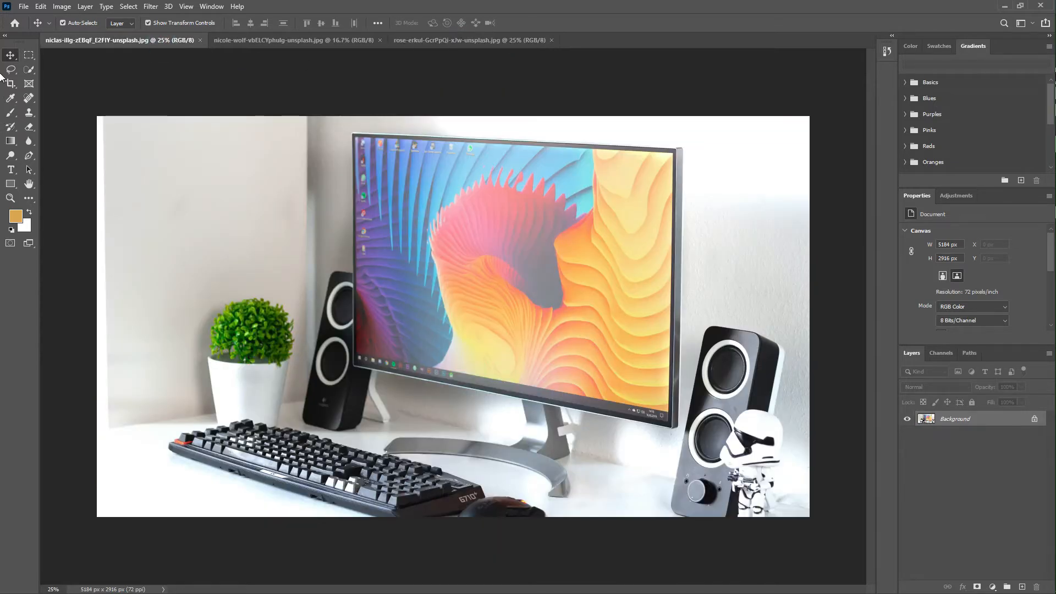
# - Place the sunset grass photo from the Images folder into the monitor photo document
pyautogui.click(1020, 5)
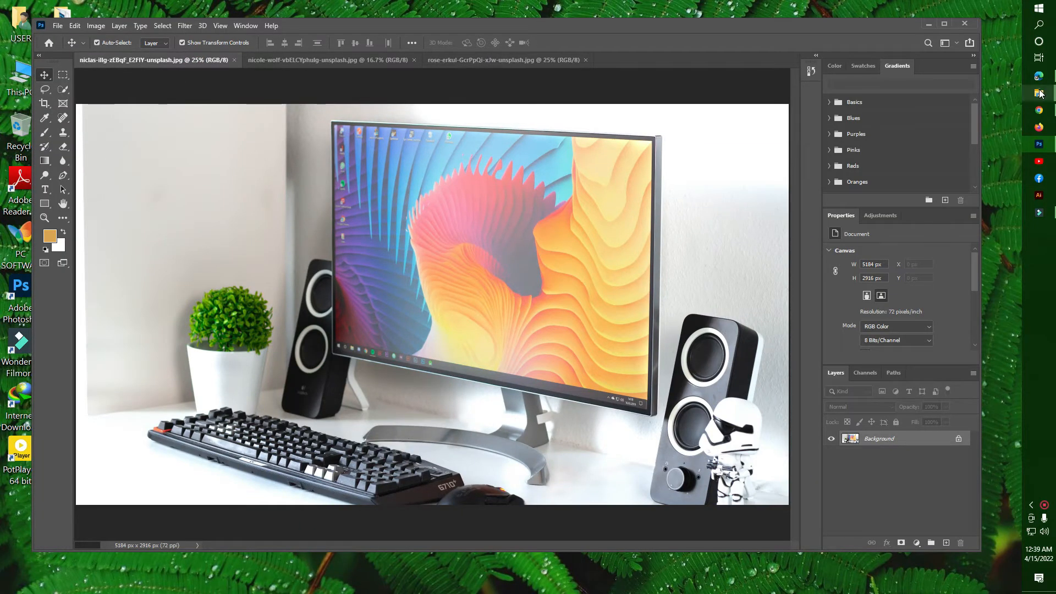
pyautogui.moveTo(1040, 94)
pyautogui.click(981, 127)
pyautogui.moveTo(501, 151); pyautogui.dragTo(1055, 165)
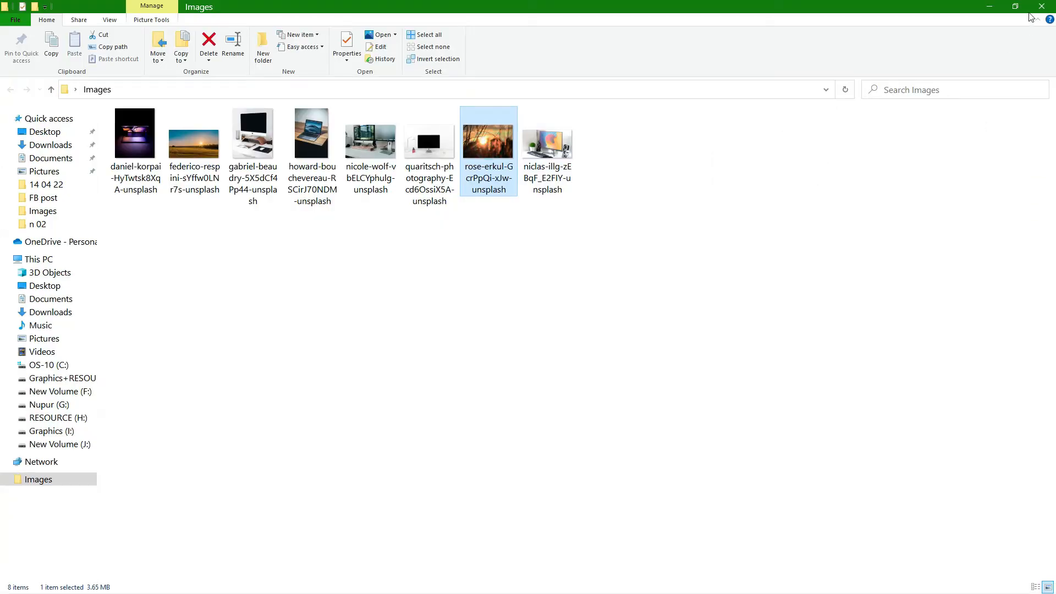
pyautogui.click(1016, 6)
pyautogui.moveTo(824, 339); pyautogui.dragTo(250, 228)
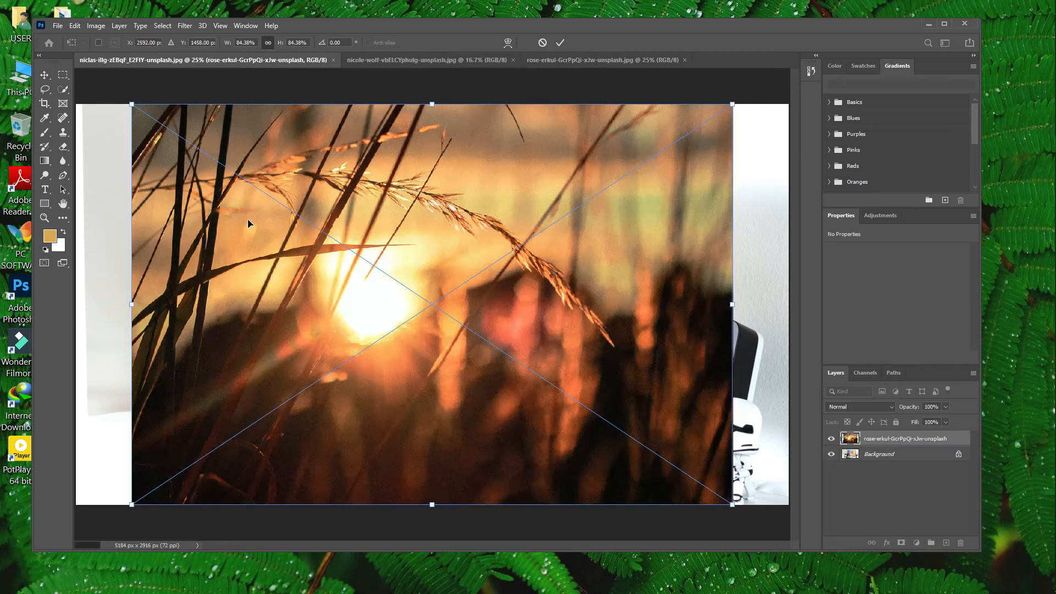
# - Try to fit the placed sunset photo to the monitor screen by warping its four corners inward
pyautogui.rightClick(629, 209)
pyautogui.click(677, 329)
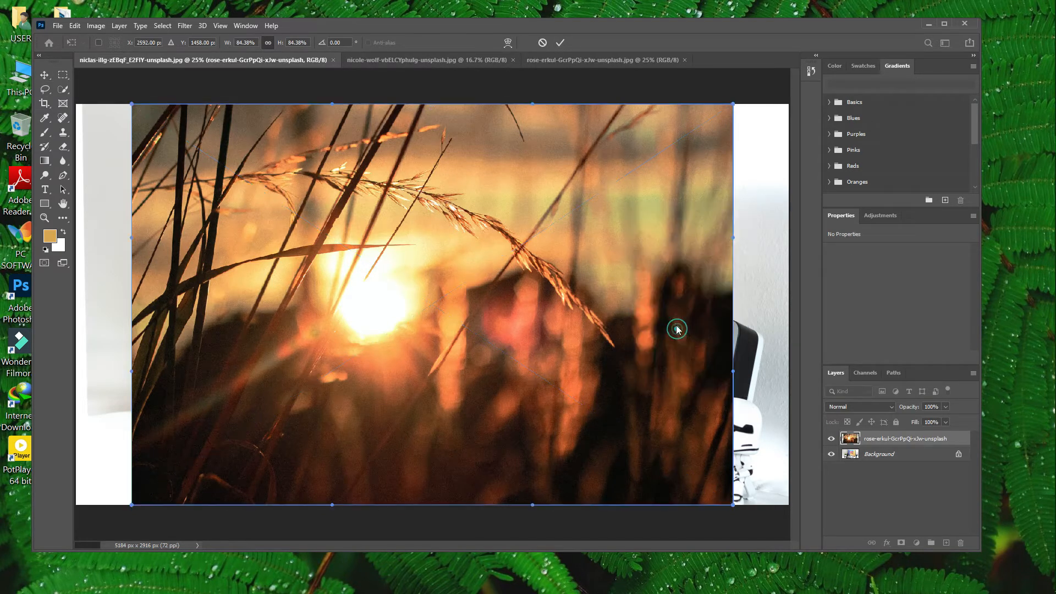
pyautogui.moveTo(733, 104); pyautogui.dragTo(654, 142)
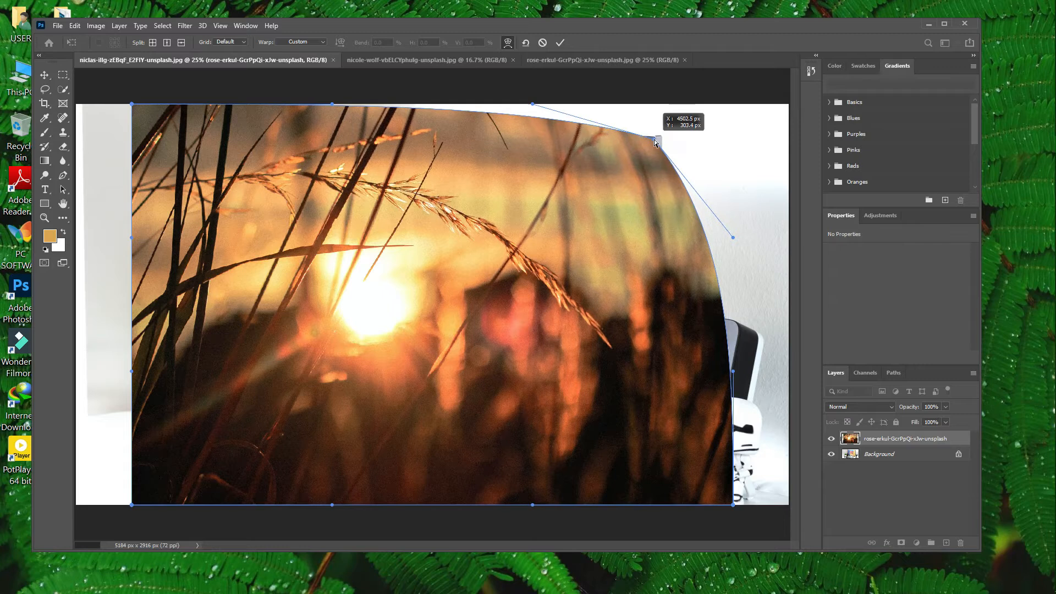
pyautogui.moveTo(132, 104); pyautogui.dragTo(336, 126)
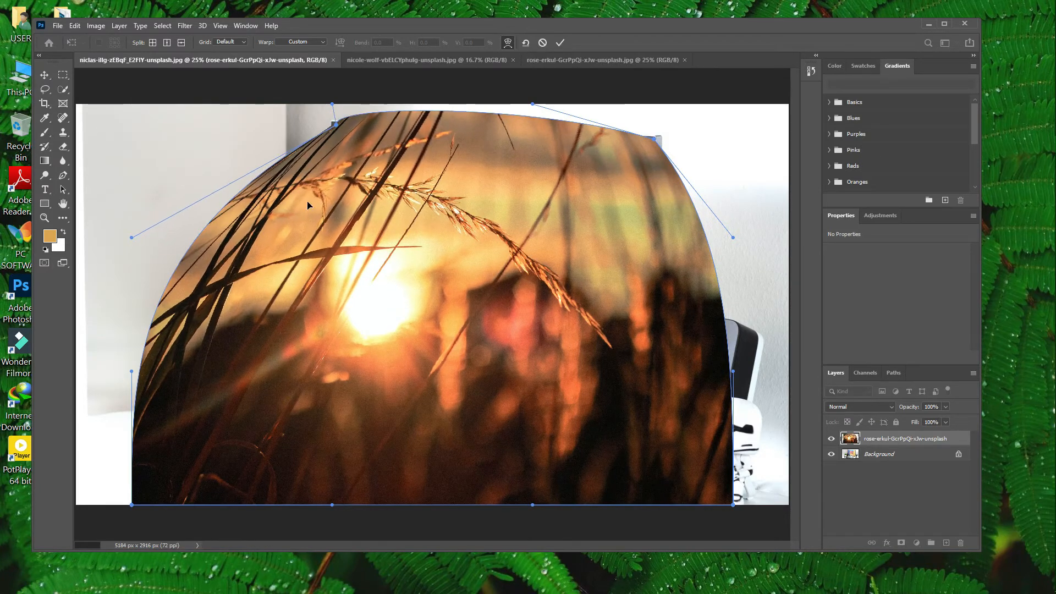
pyautogui.moveTo(133, 505); pyautogui.dragTo(357, 418)
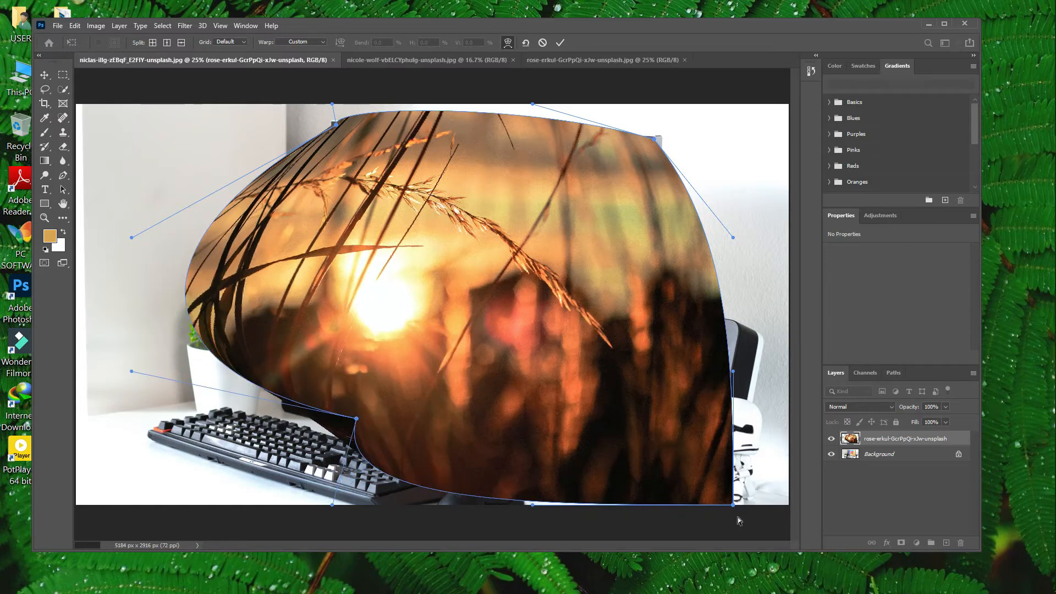
pyautogui.moveTo(733, 504); pyautogui.dragTo(647, 407)
pyautogui.rightClick(578, 334)
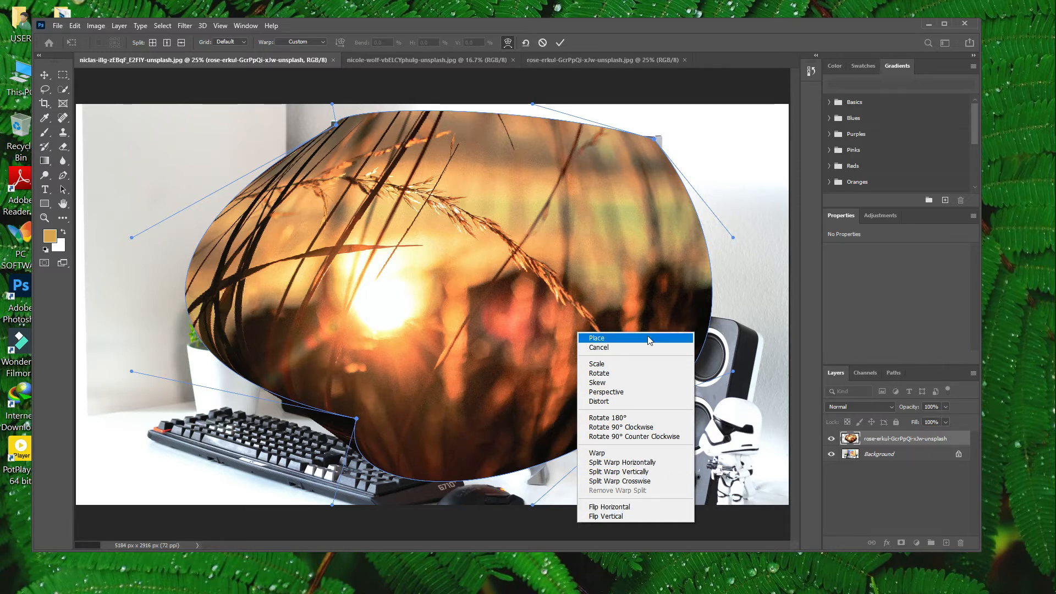
pyautogui.click(716, 294)
# - Undo the four corner warps on the placed sunset photo
pyautogui.hotkey('ctrl', 'z')
pyautogui.hotkey('ctrl', 'z')
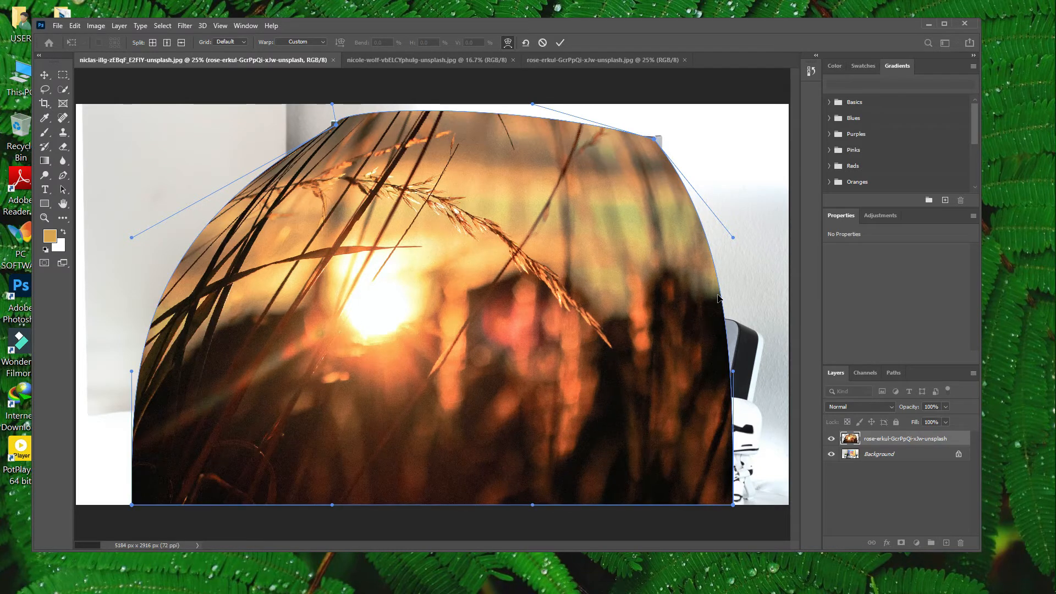
pyautogui.hotkey('ctrl', 'z')
pyautogui.hotkey('ctrl', 'z')
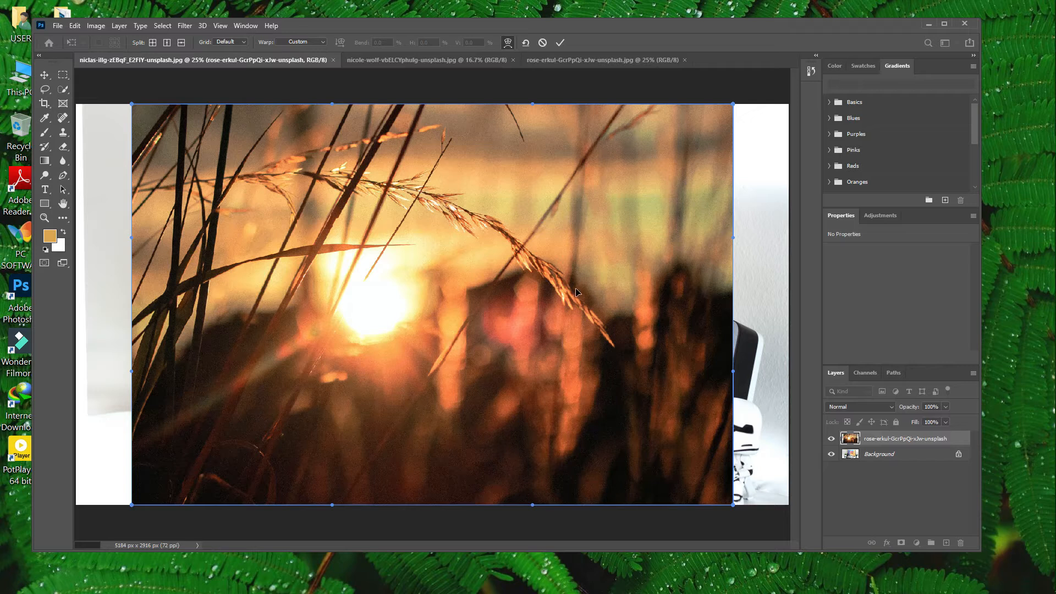
# - Try to match the placed sunset photo to the monitor screen with the Perspective transform, commit it, and delete the placed layer
pyautogui.rightClick(576, 291)
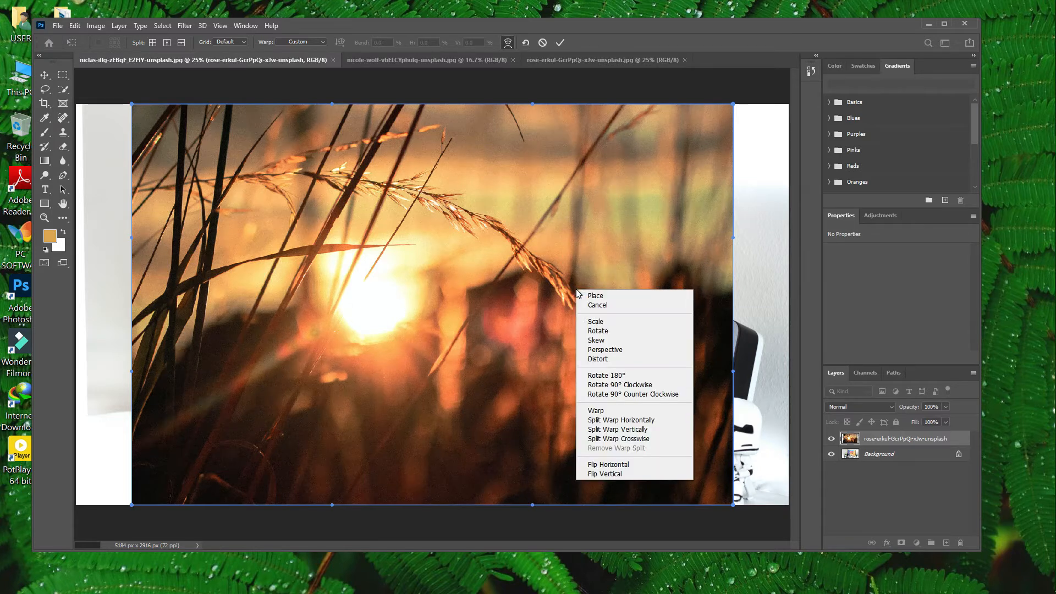
pyautogui.click(633, 351)
pyautogui.moveTo(734, 107); pyautogui.dragTo(596, 104)
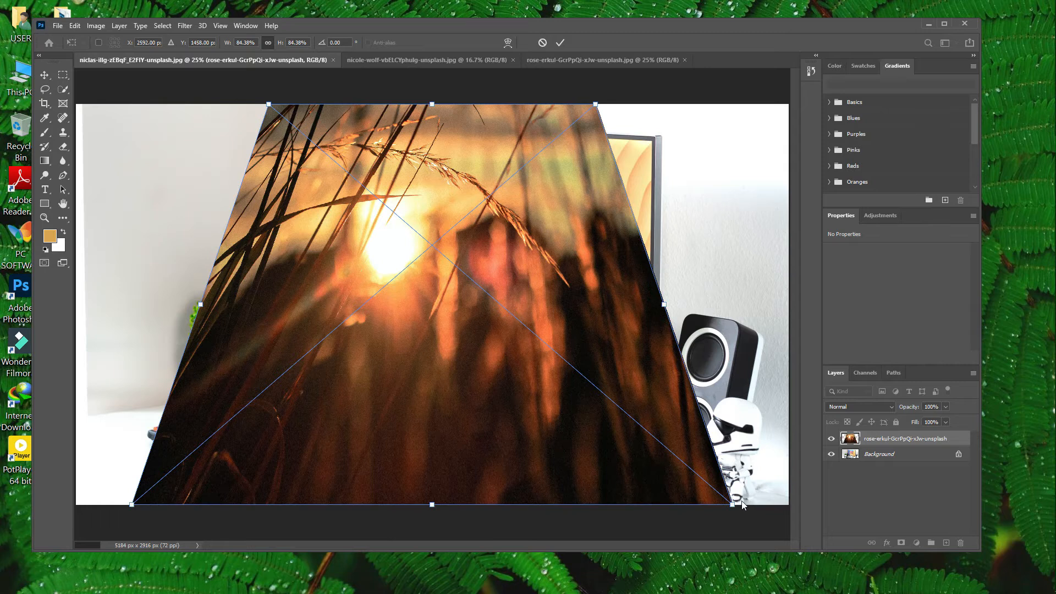
pyautogui.moveTo(733, 504); pyautogui.dragTo(698, 401)
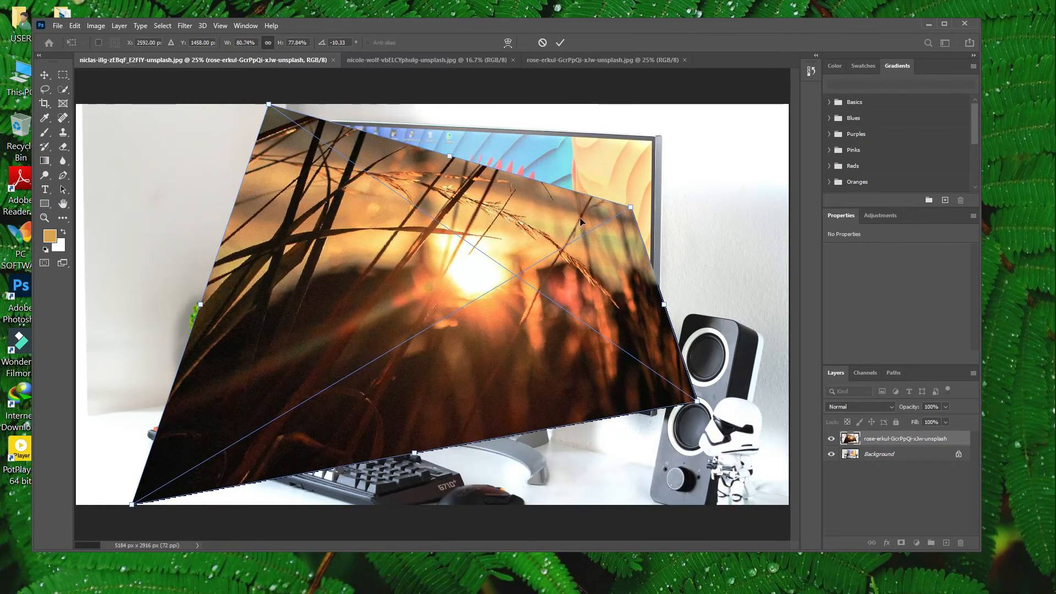
pyautogui.moveTo(630, 207); pyautogui.dragTo(619, 172)
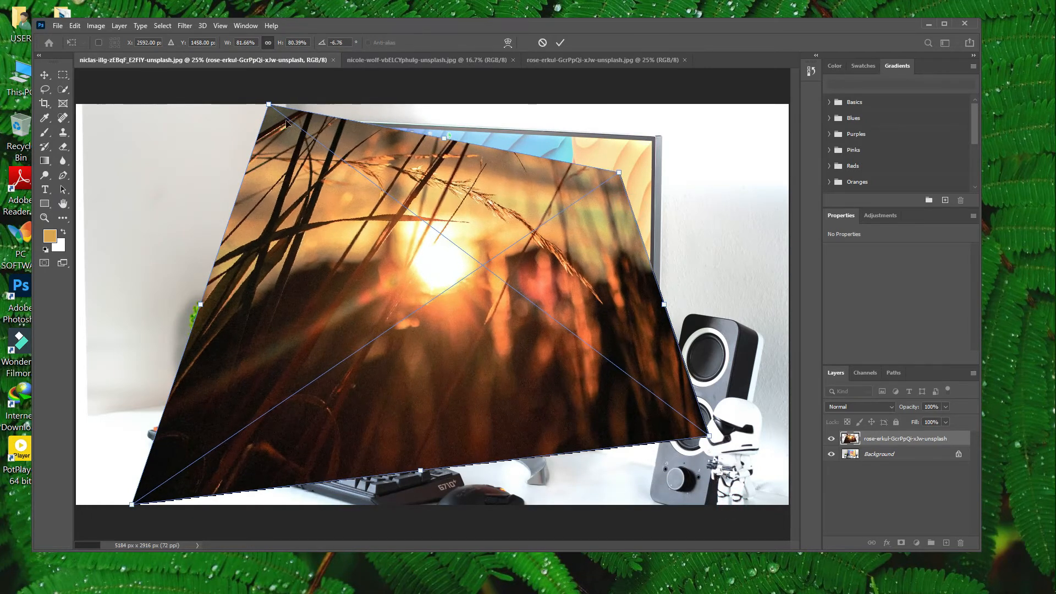
pyautogui.moveTo(268, 109); pyautogui.dragTo(339, 117)
pyautogui.moveTo(133, 504); pyautogui.dragTo(207, 362)
pyautogui.moveTo(551, 162); pyautogui.dragTo(641, 153)
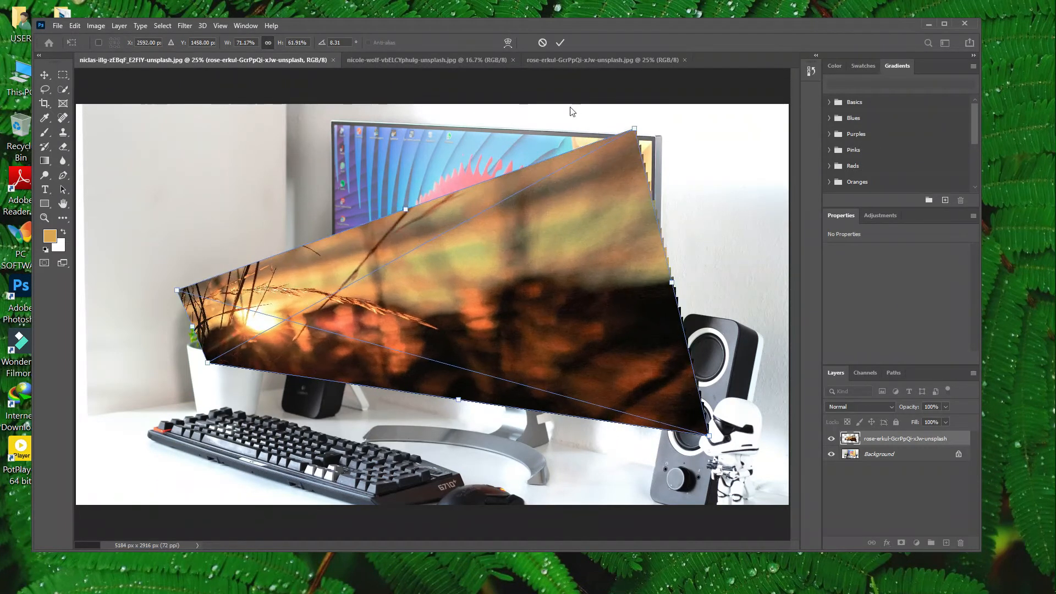
pyautogui.click(559, 42)
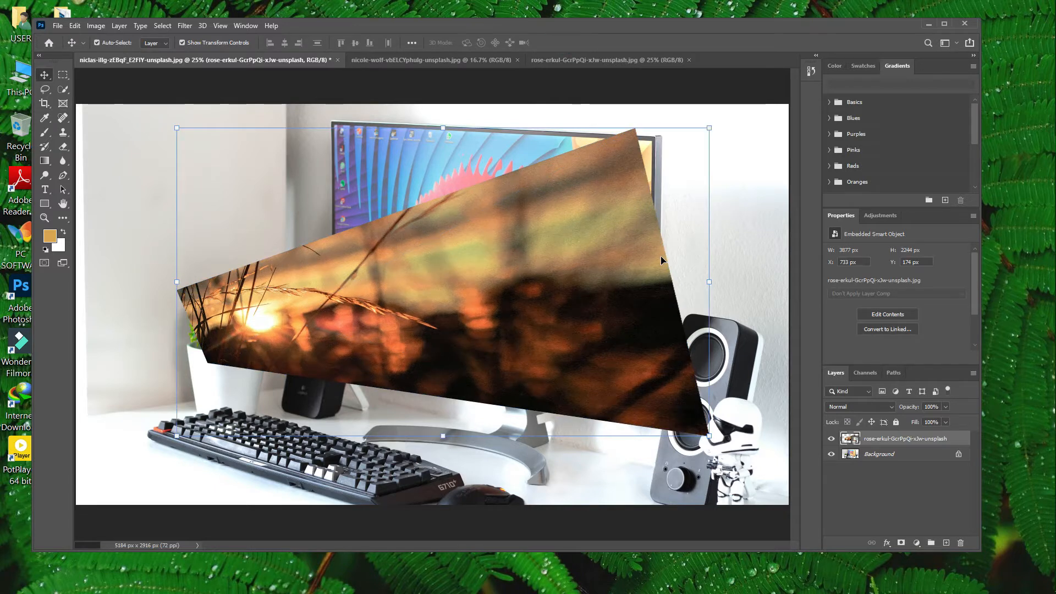
pyautogui.press('Delete')
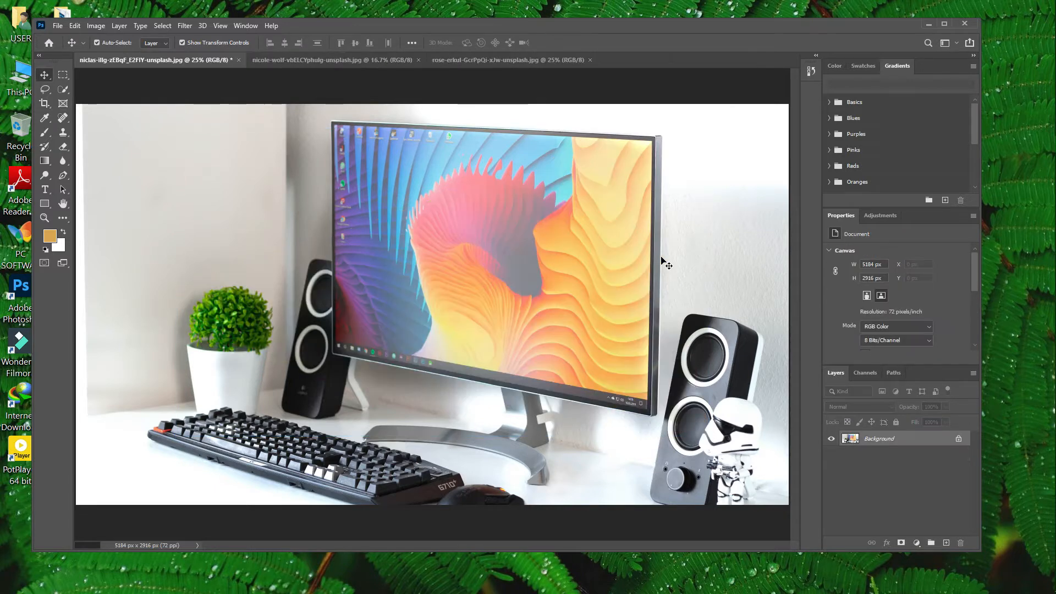
# - Unlock the background layer of the sunset grass document and select the whole image
pyautogui.click(489, 60)
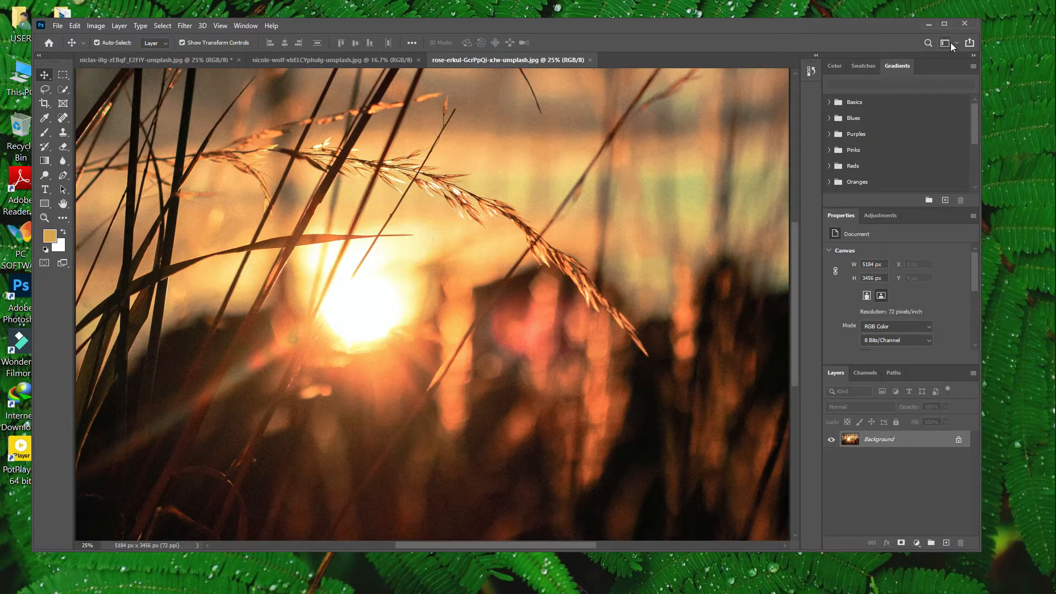
pyautogui.click(944, 24)
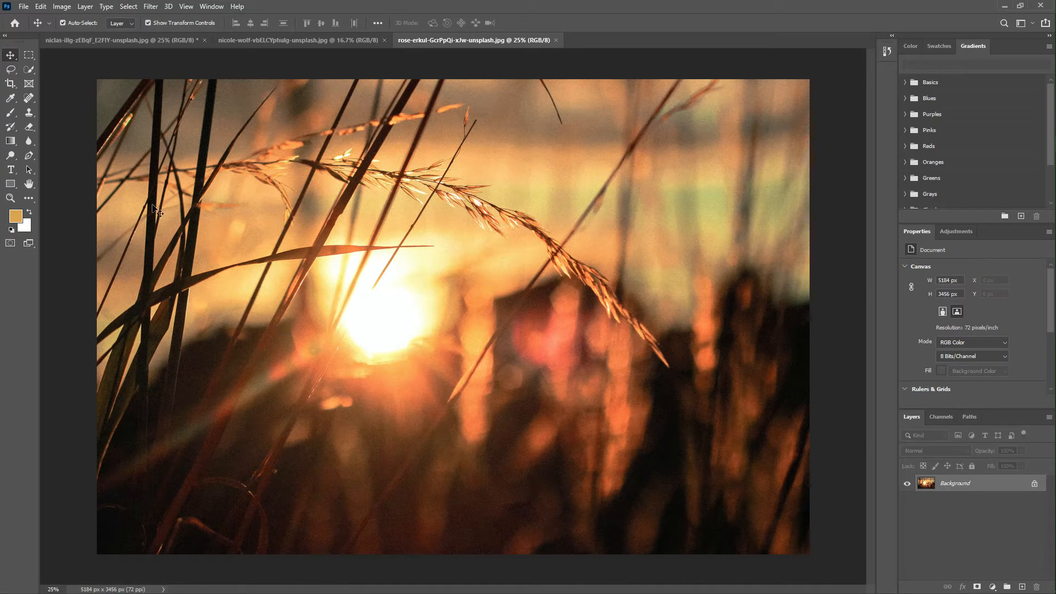
pyautogui.click(1035, 485)
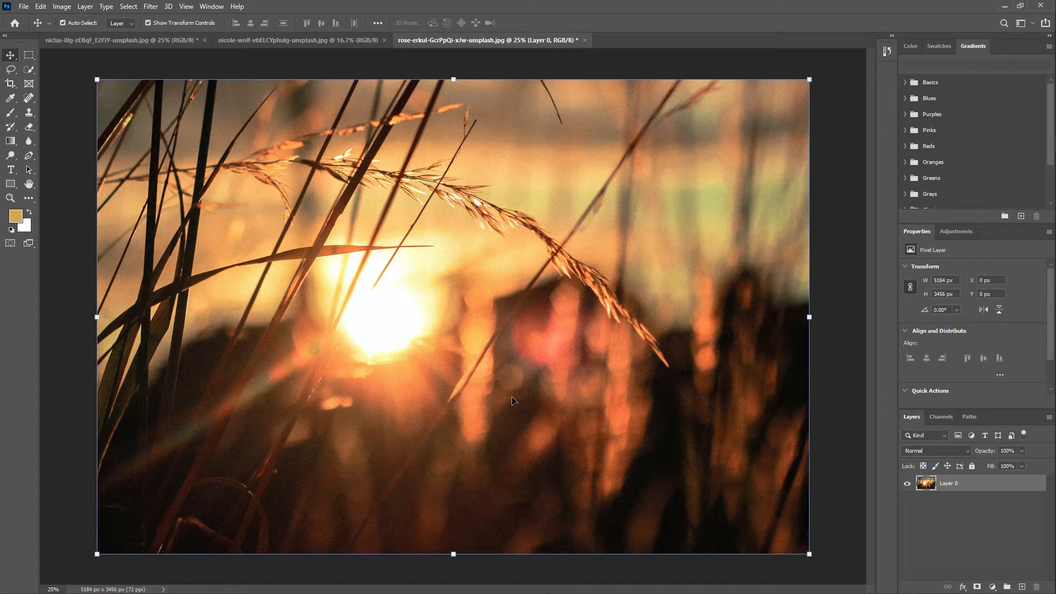
pyautogui.click(836, 230)
pyautogui.hotkey('ctrl', 'd')
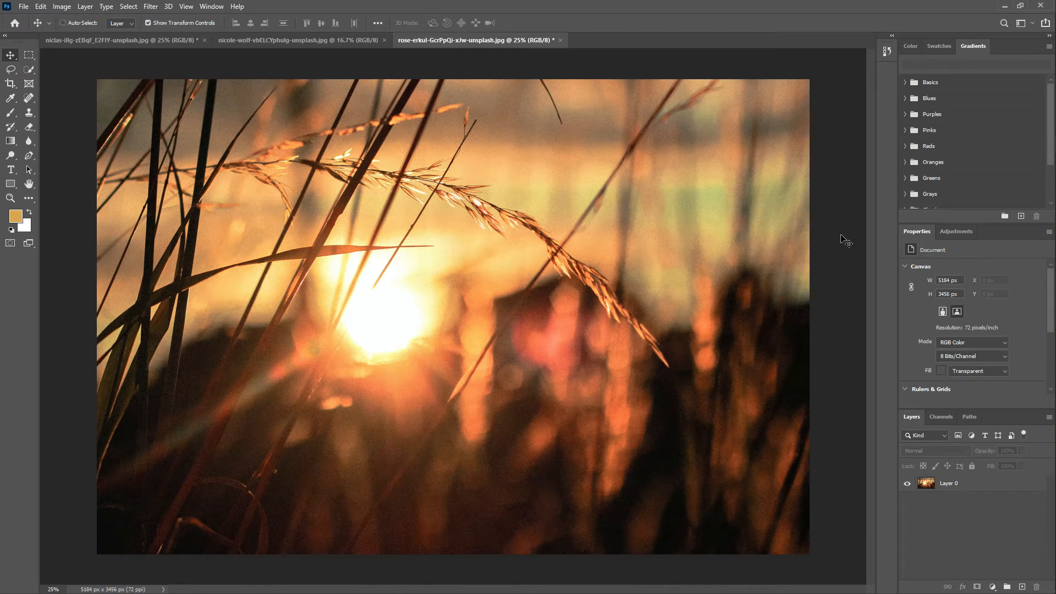
pyautogui.hotkey('ctrl', 'a')
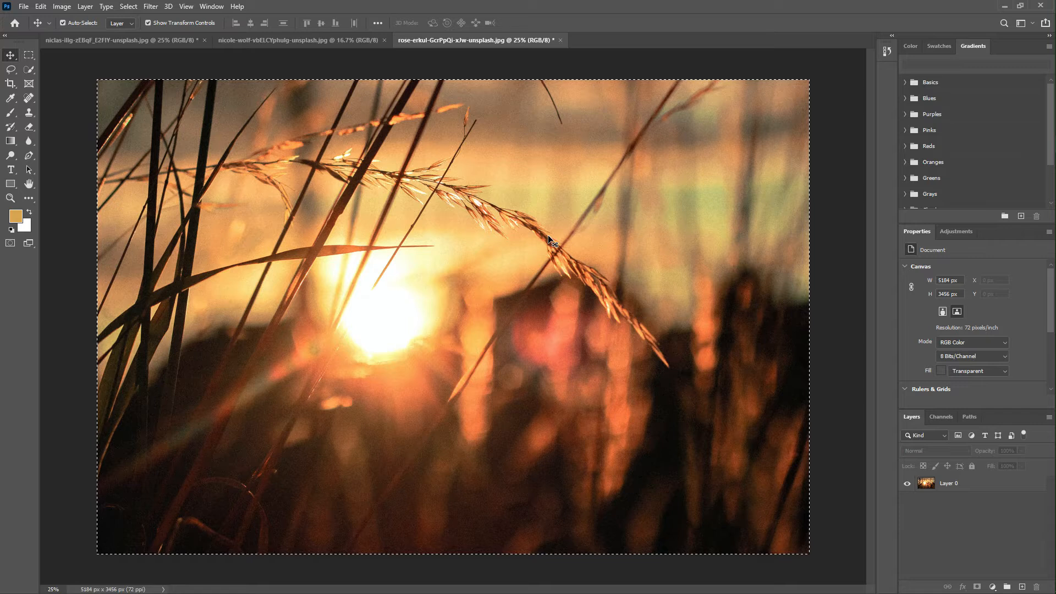
# - Add a new layer to the monitor photo and create a Vanishing Point plane across the four corners of the monitor's screen
pyautogui.click(105, 42)
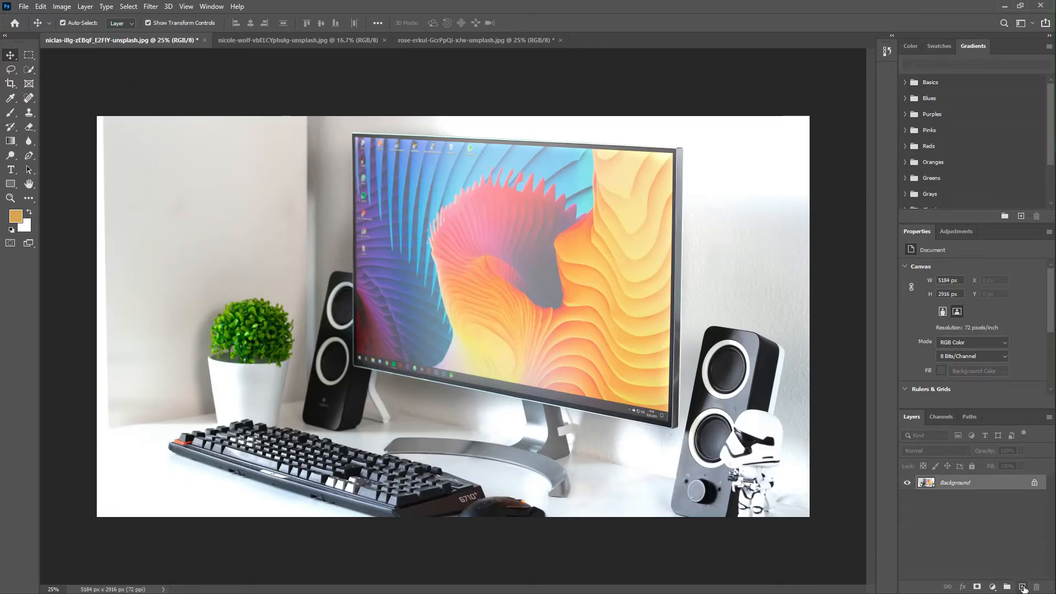
pyautogui.click(1022, 588)
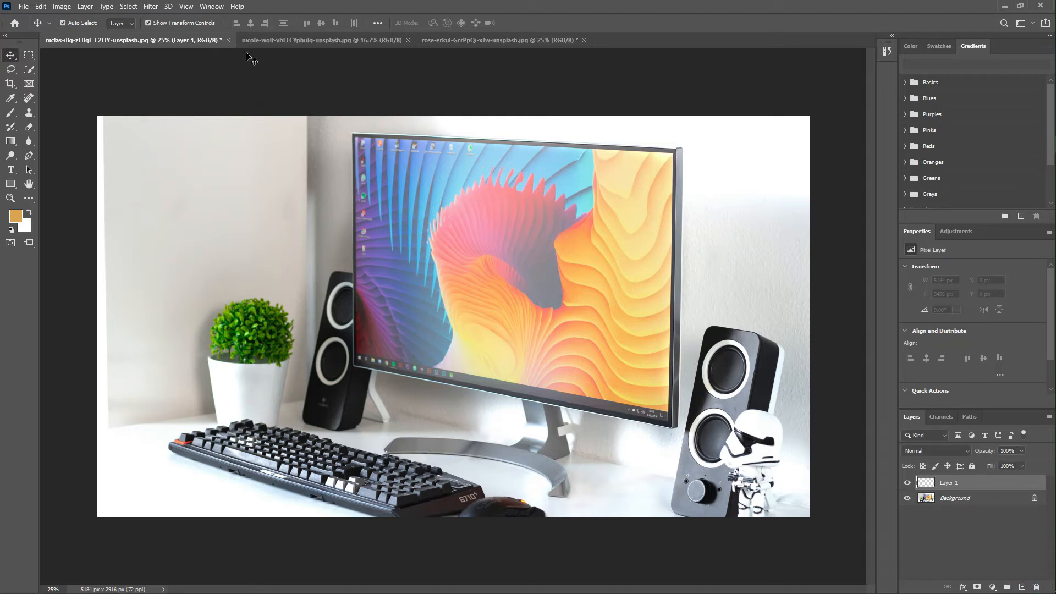
pyautogui.click(151, 6)
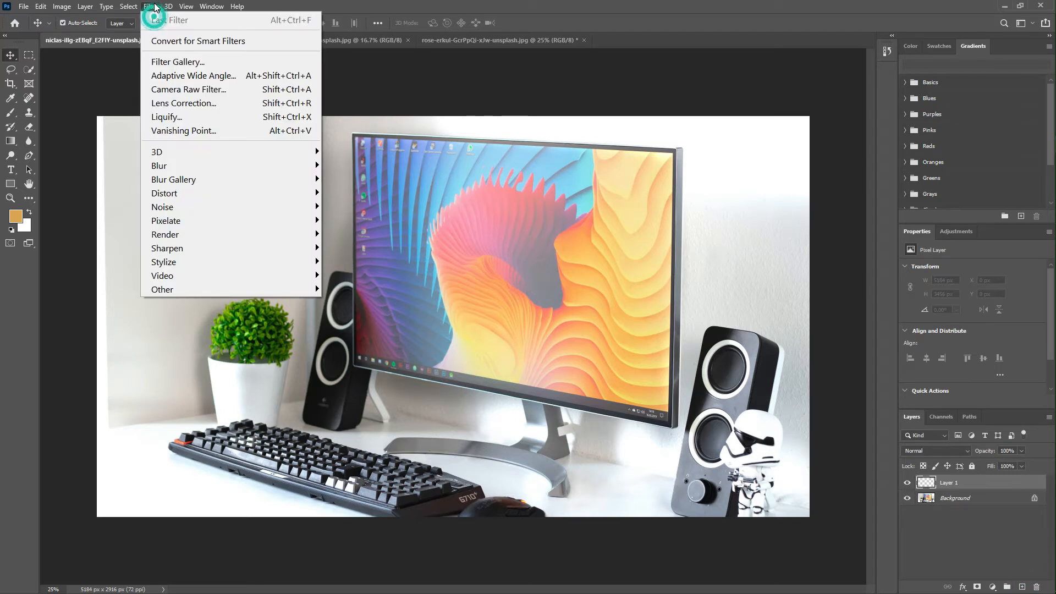
pyautogui.click(194, 137)
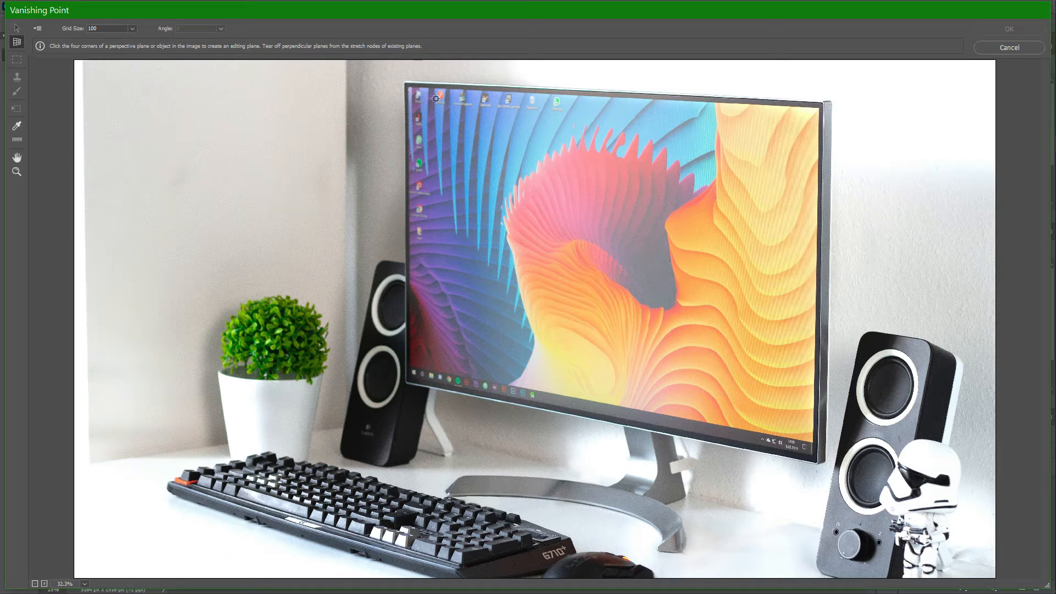
pyautogui.click(408, 88)
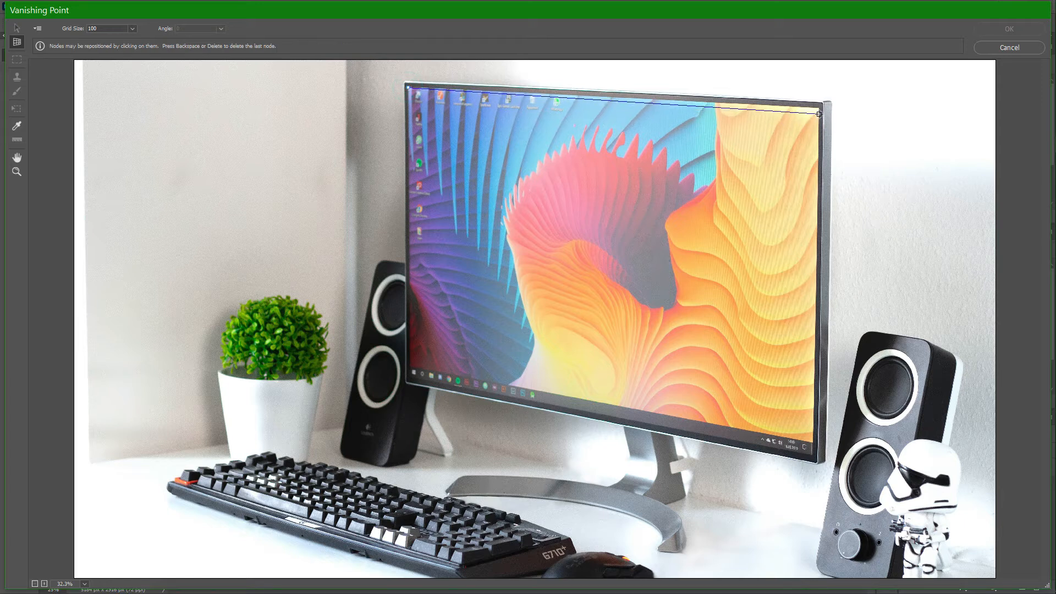
pyautogui.click(819, 107)
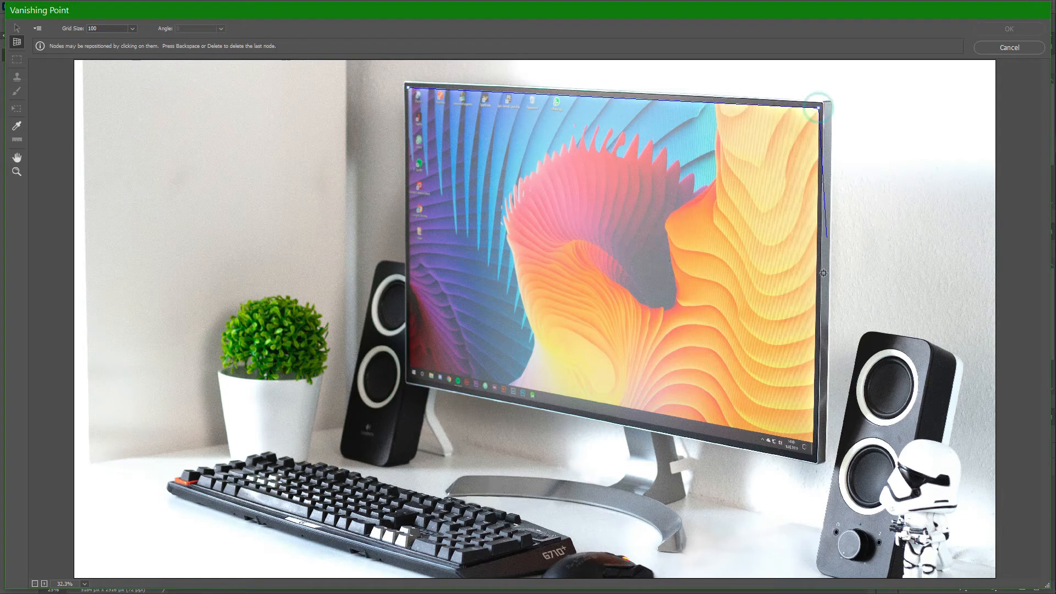
pyautogui.click(812, 443)
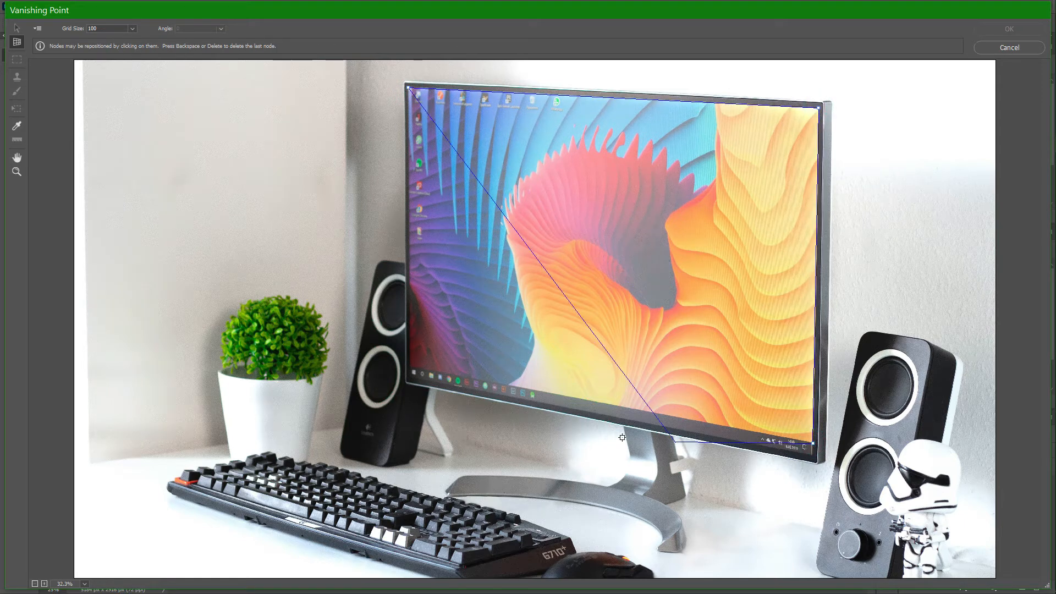
pyautogui.click(408, 368)
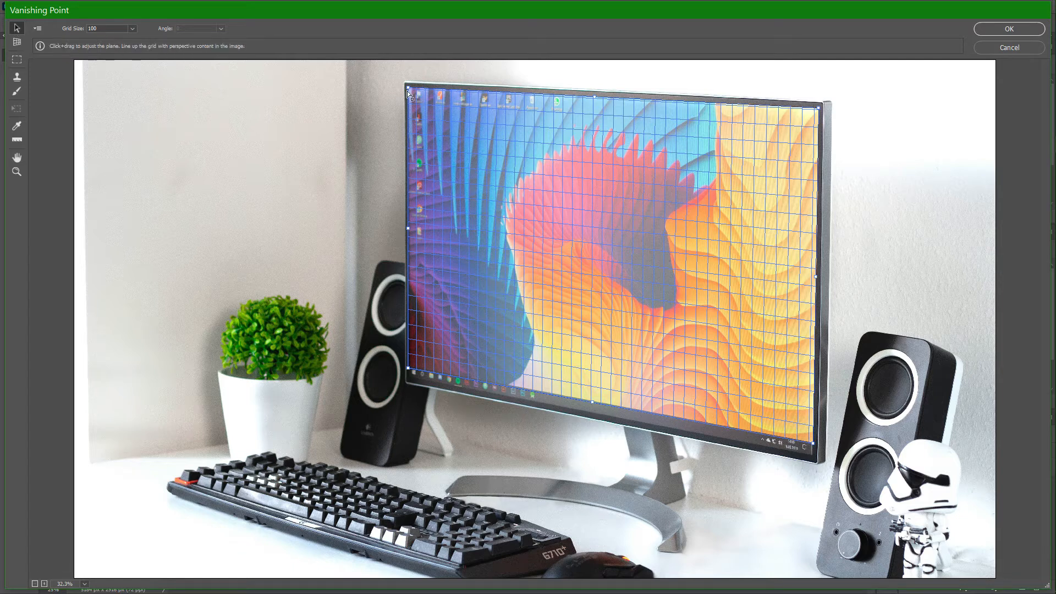
# - Fine-tune a corner of the perspective plane, then paste the copied sunset field photo and scale it down
pyautogui.moveTo(408, 91); pyautogui.dragTo(408, 87)
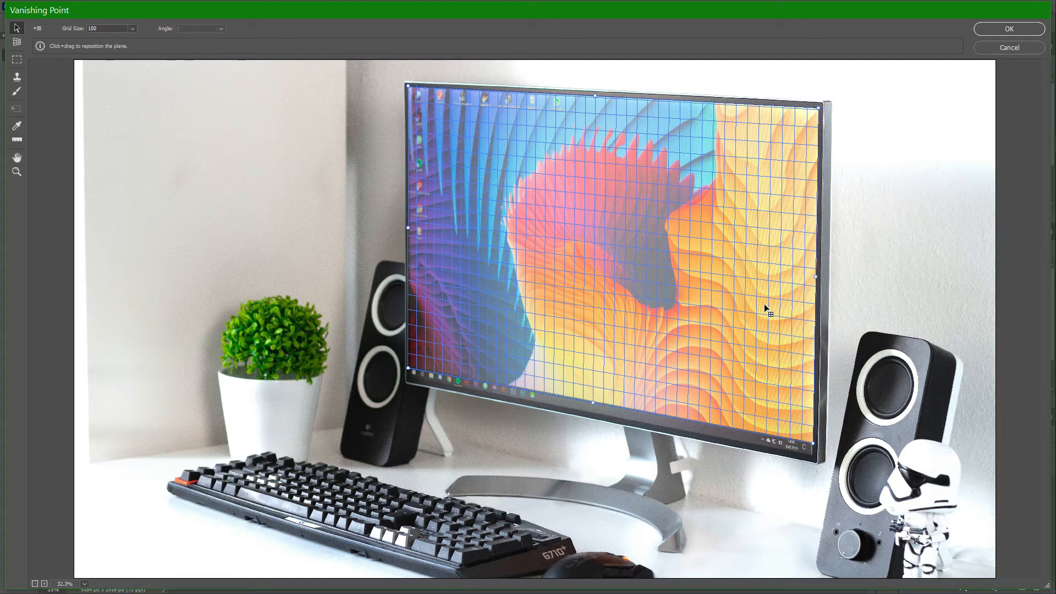
pyautogui.press('alt')
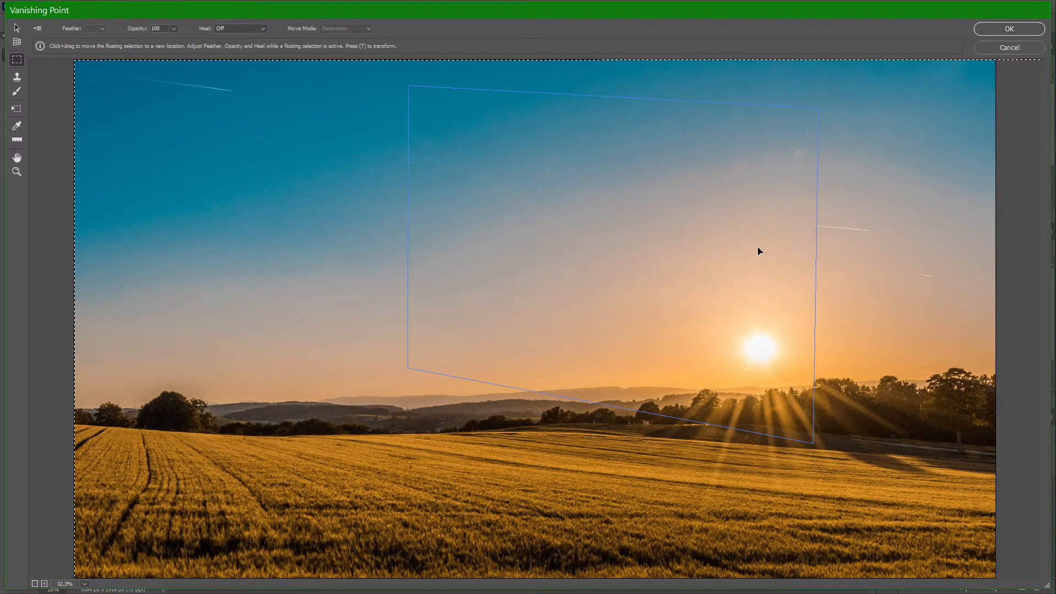
pyautogui.press('t')
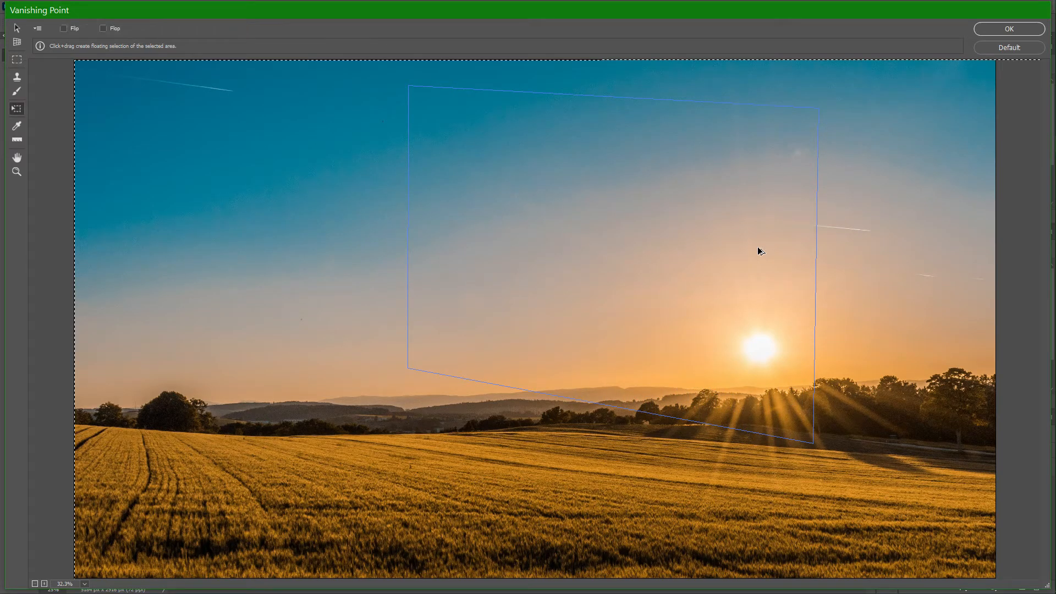
pyautogui.moveTo(74, 60); pyautogui.dragTo(479, 304)
pyautogui.moveTo(735, 370); pyautogui.dragTo(695, 296)
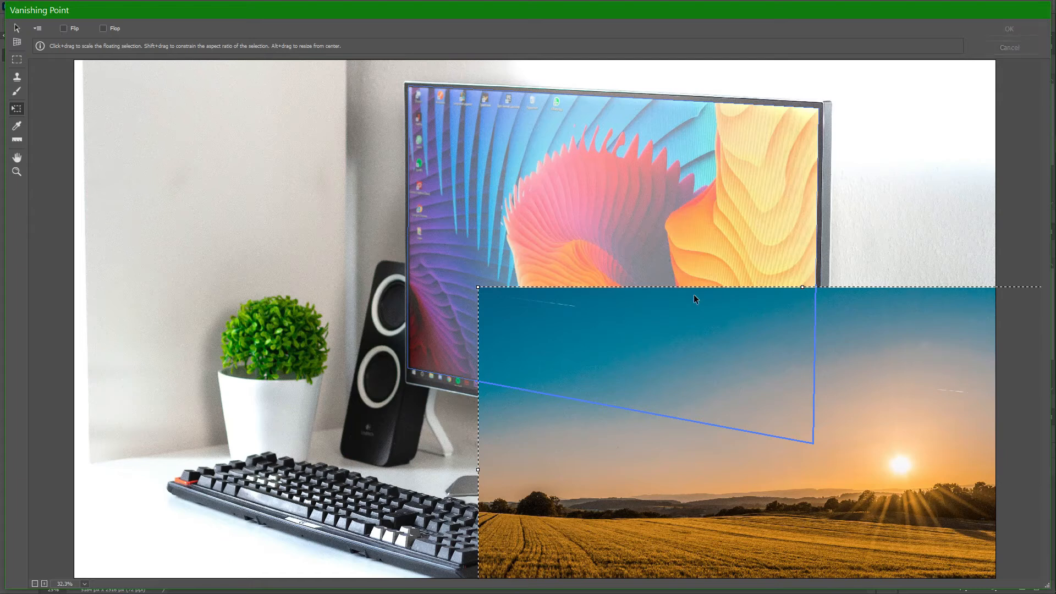
# - Place the pasted field photo inside the monitor plane with the sun in the upper middle, and apply the Vanishing Point filter
pyautogui.moveTo(695, 347); pyautogui.dragTo(684, 285)
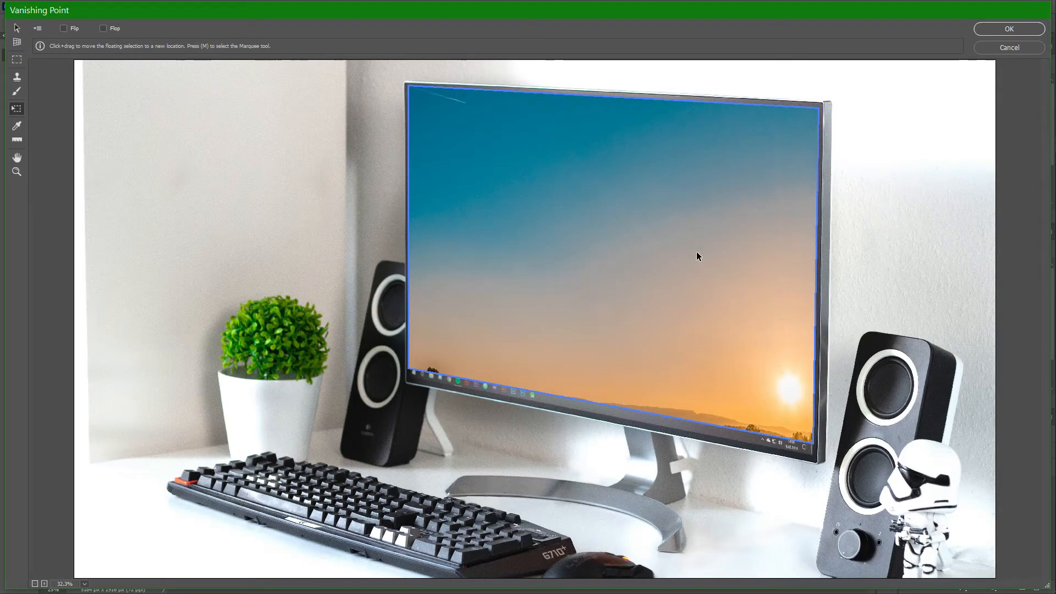
pyautogui.moveTo(740, 334); pyautogui.dragTo(735, 286)
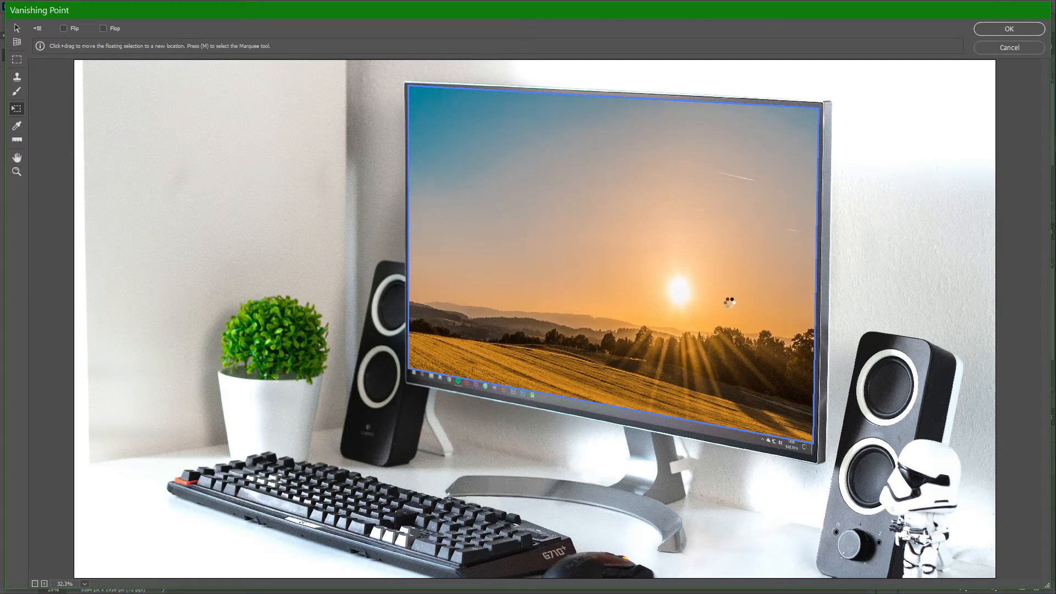
pyautogui.moveTo(757, 293); pyautogui.dragTo(649, 272)
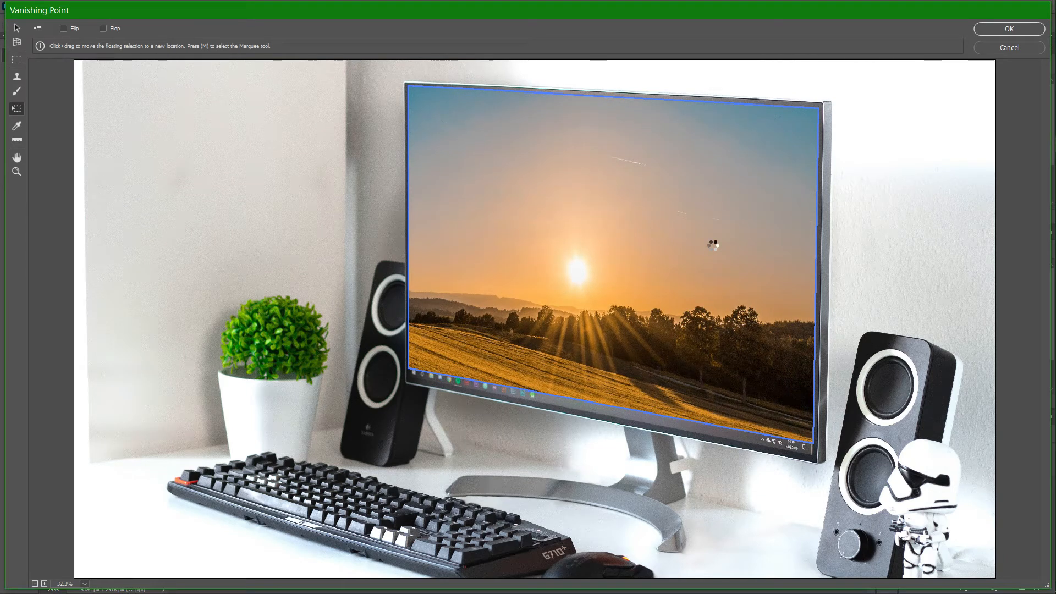
pyautogui.moveTo(745, 372); pyautogui.dragTo(795, 302)
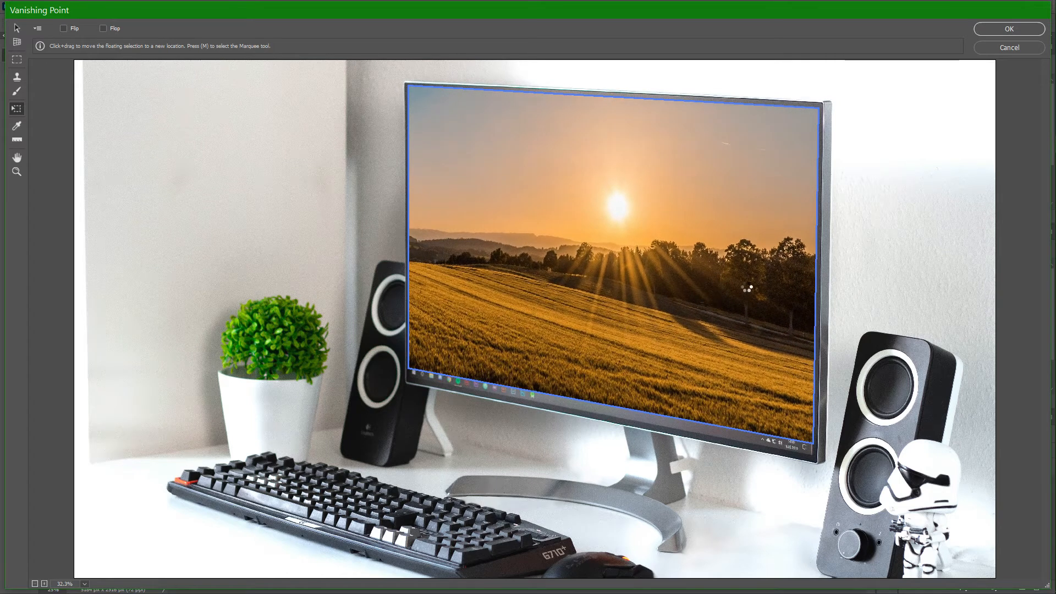
pyautogui.click(1017, 30)
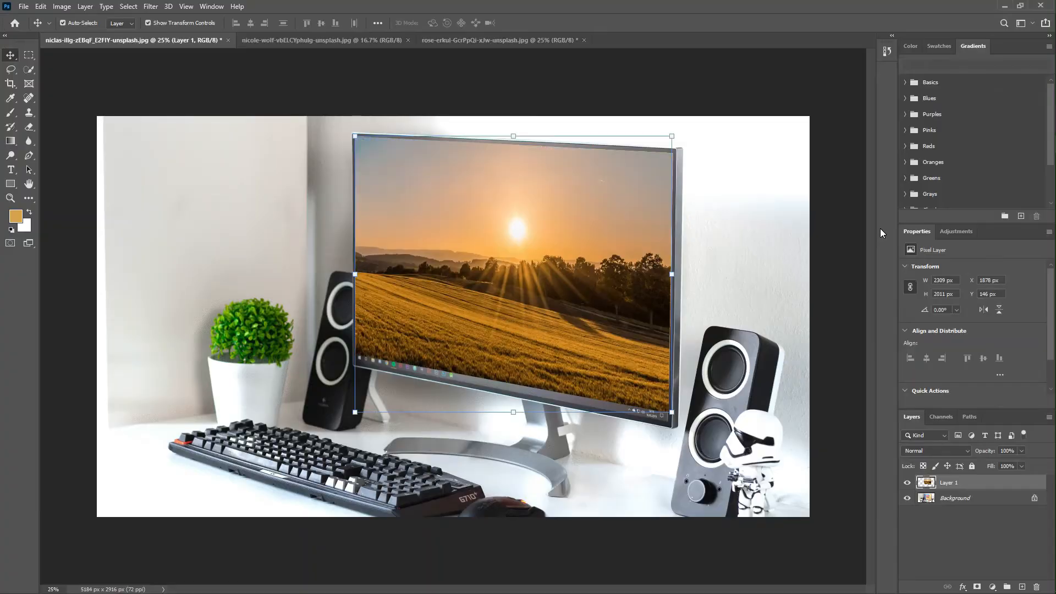
pyautogui.click(852, 259)
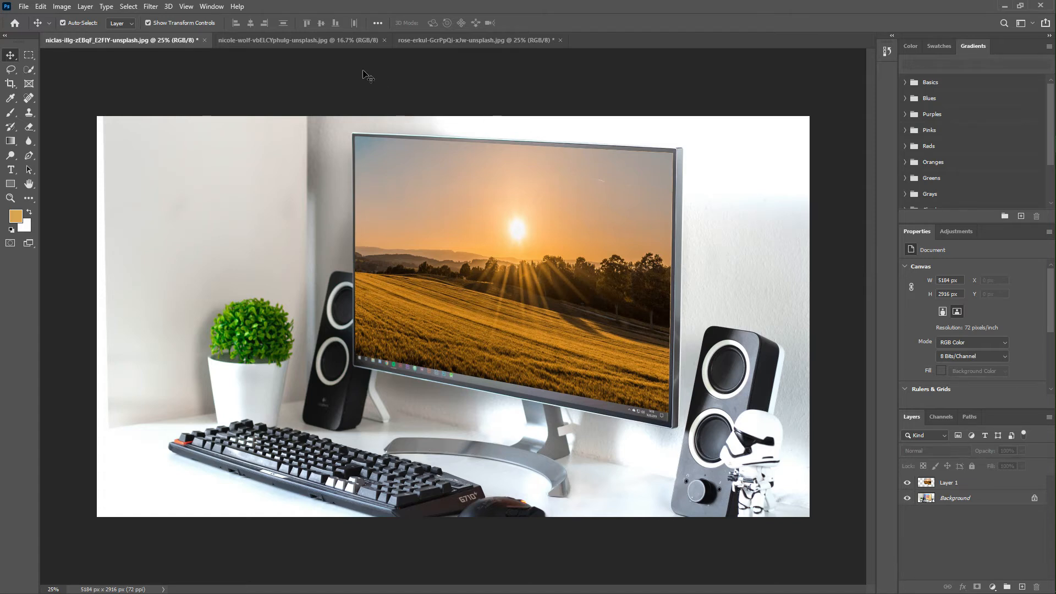
# - Clear the selection in the sunset grass document and make its layer active
pyautogui.click(348, 39)
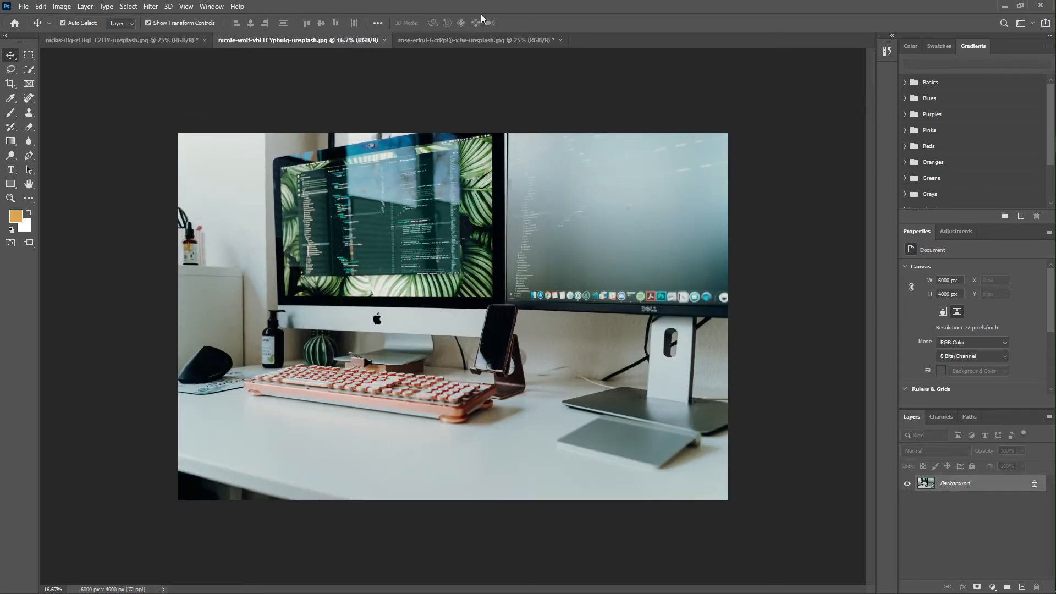
pyautogui.click(494, 38)
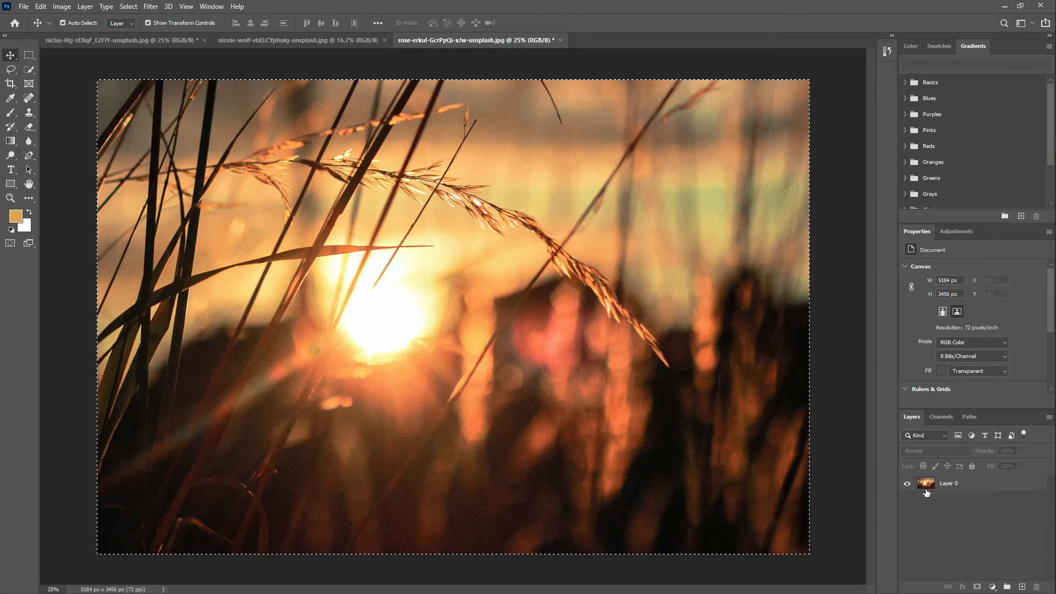
pyautogui.hotkey('ctrl', 's')
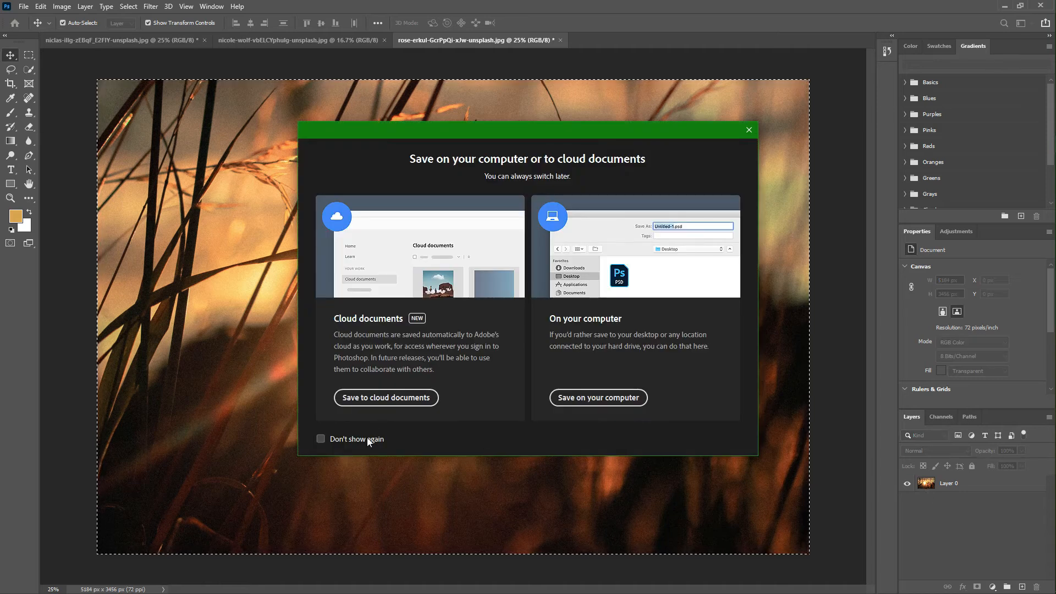
pyautogui.click(748, 130)
pyautogui.hotkey('ctrl', 'd')
pyautogui.click(954, 484)
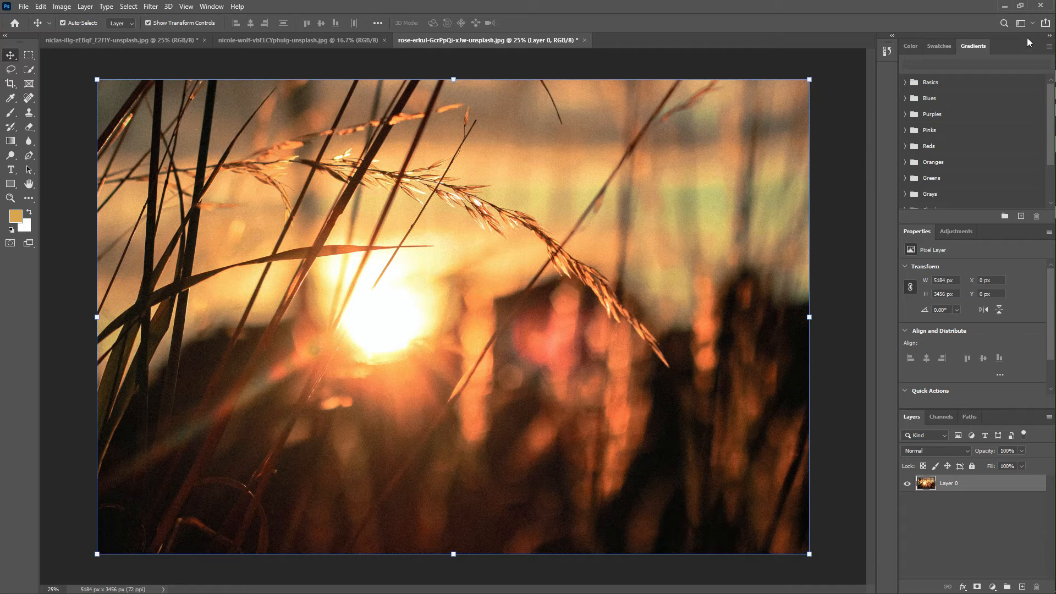
# - Look for the sunset field photo in the Images folder and return to the edited monitor document
pyautogui.click(1020, 5)
pyautogui.moveTo(1046, 94)
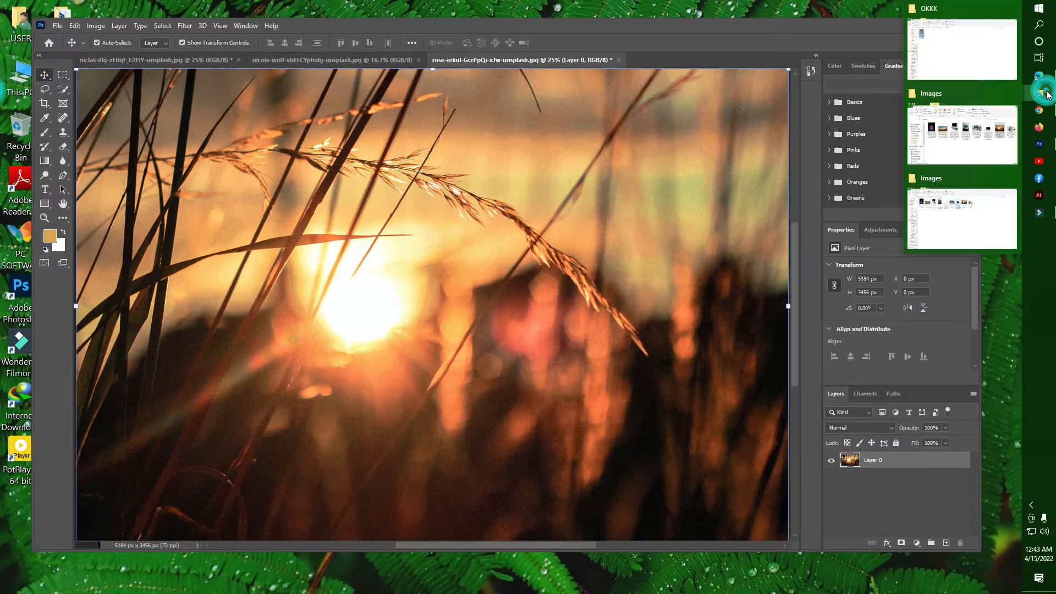
pyautogui.click(971, 137)
pyautogui.click(501, 333)
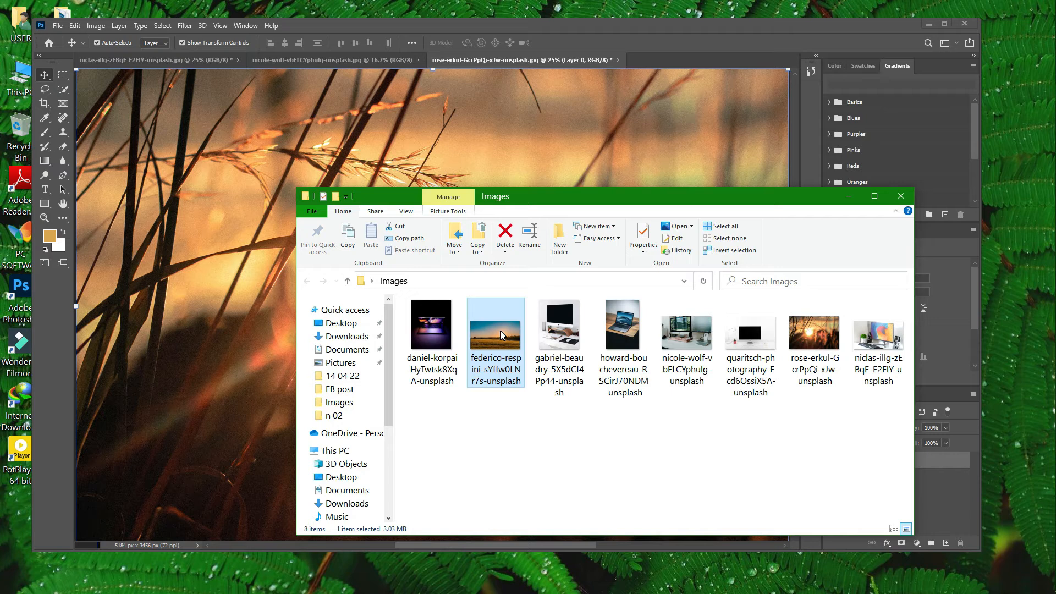
pyautogui.click(694, 439)
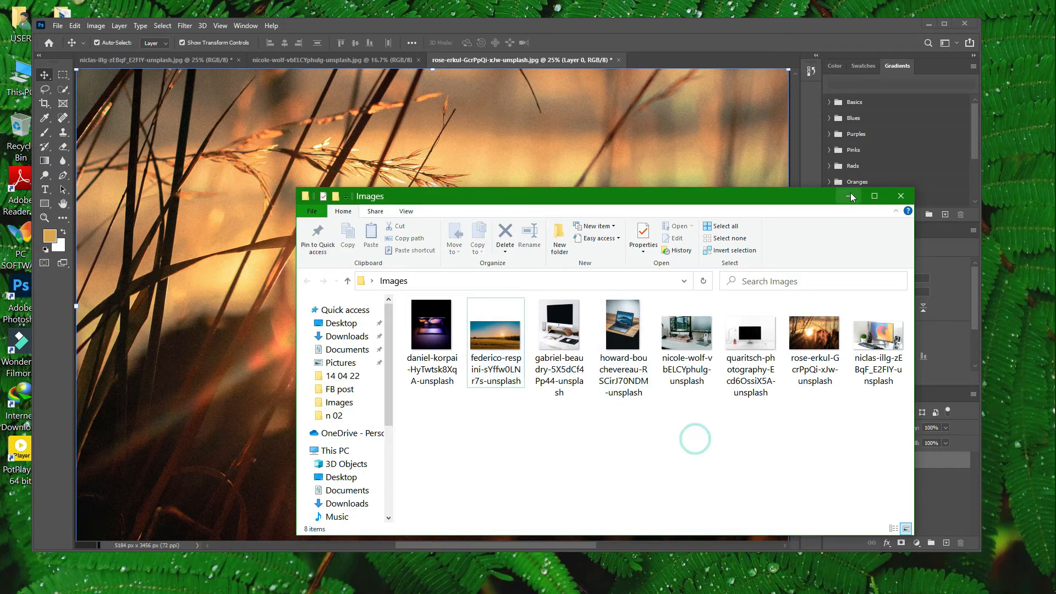
pyautogui.click(848, 197)
pyautogui.click(164, 61)
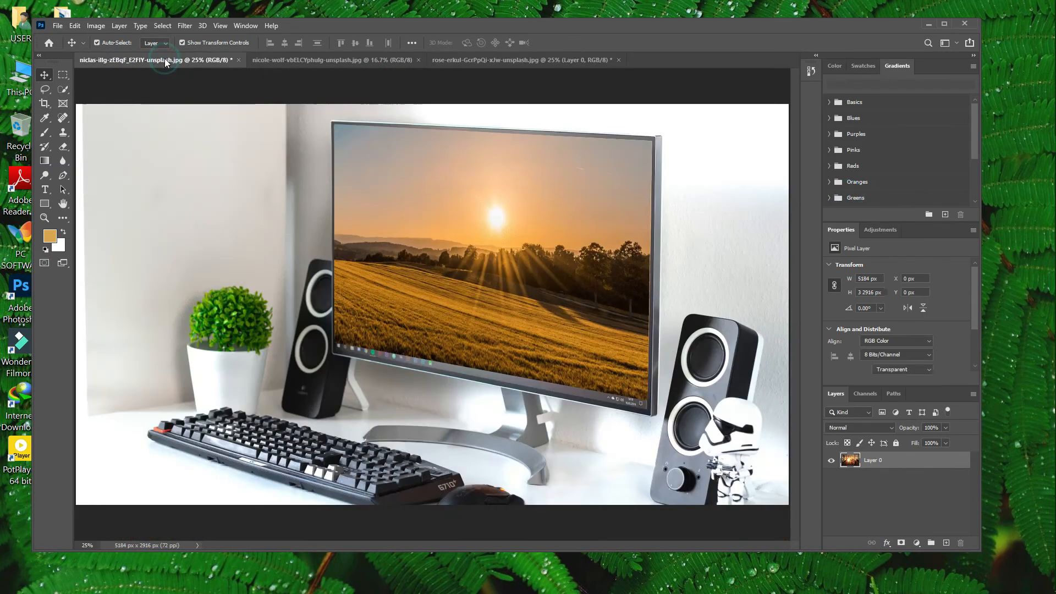
# - Open the sunset field photo from the Images folder in Photoshop
pyautogui.moveTo(1055, 71)
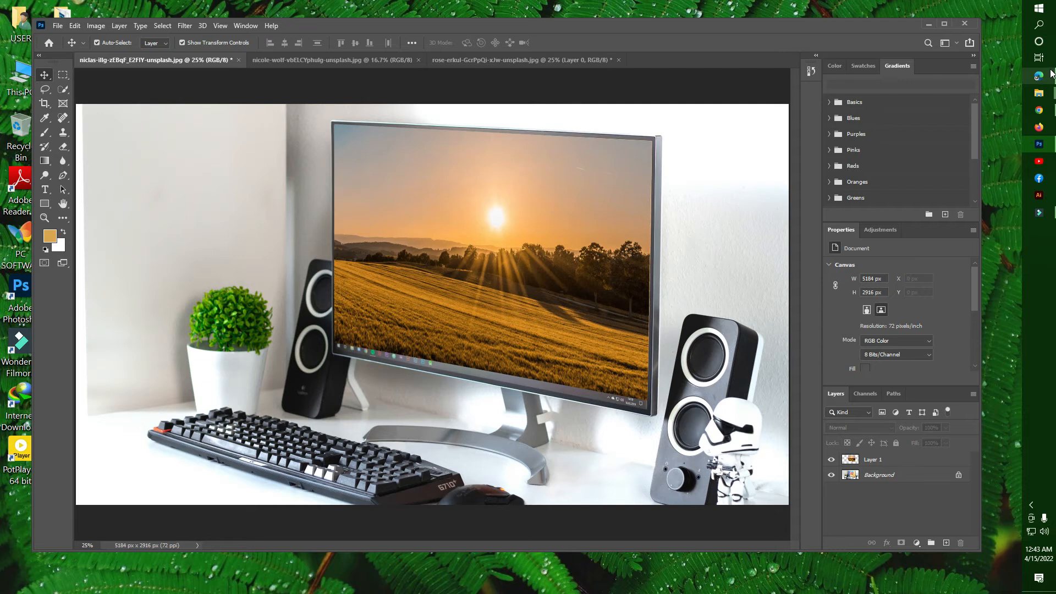
pyautogui.moveTo(1038, 92)
pyautogui.click(960, 132)
pyautogui.click(469, 362)
pyautogui.rightClick(492, 343)
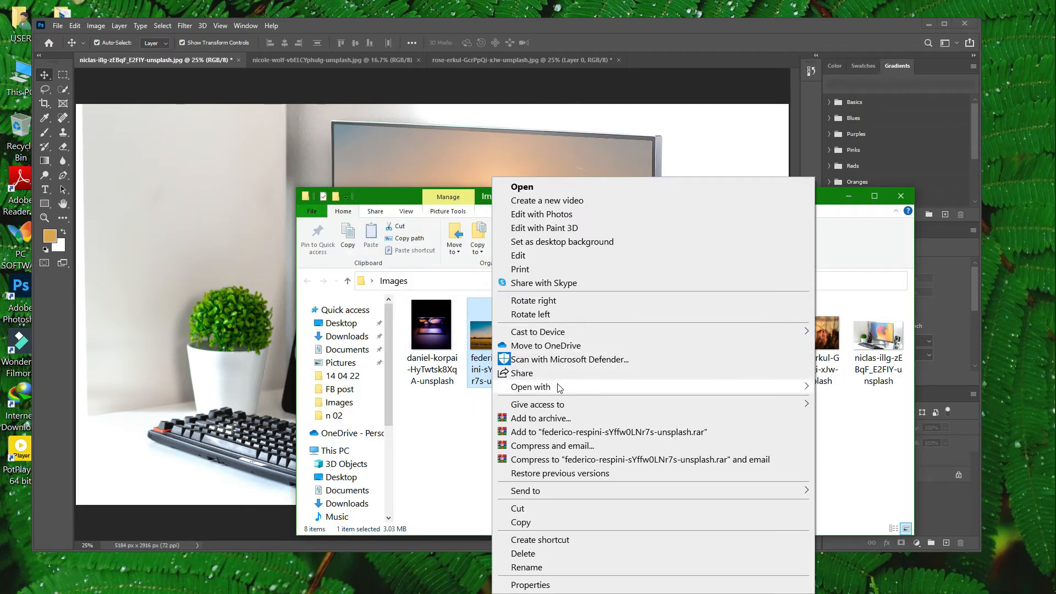
pyautogui.moveTo(559, 387)
pyautogui.click(892, 401)
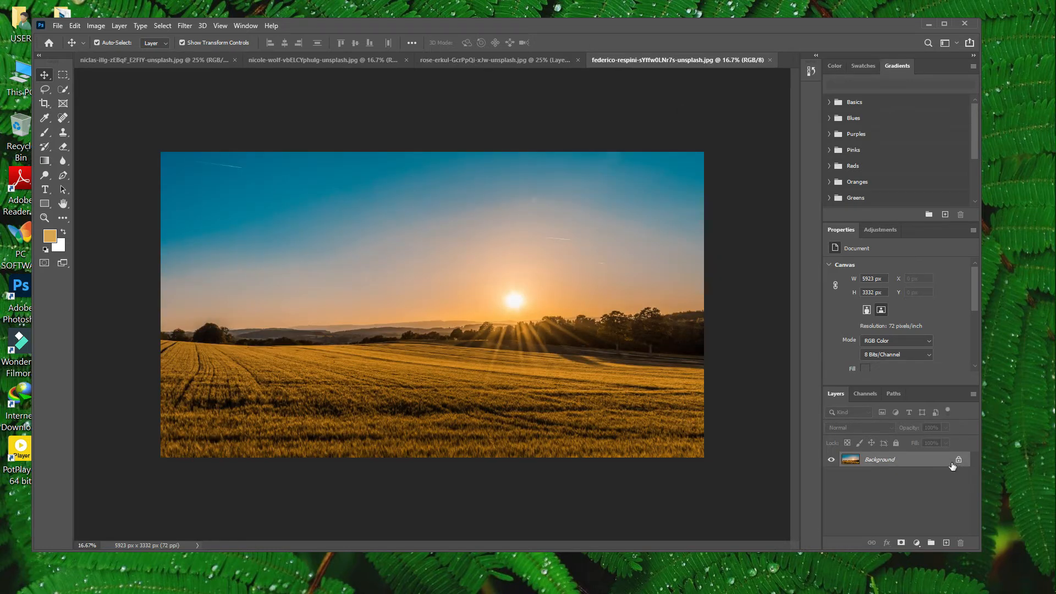
# - Unlock the background layer of the sunset field photo and select and copy the whole image
pyautogui.click(958, 460)
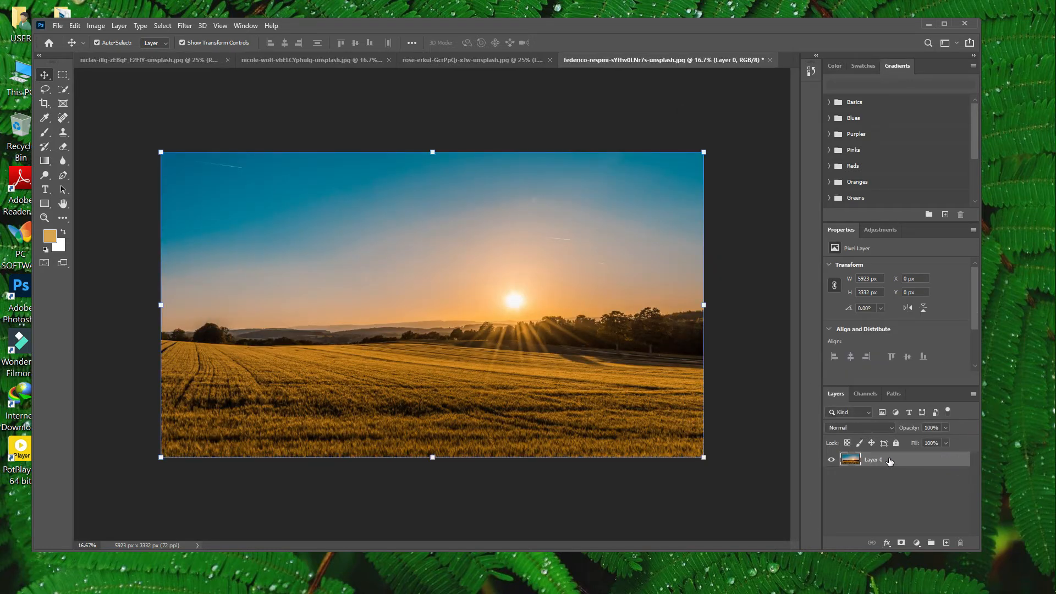
pyautogui.keyDown('ctrl'); pyautogui.click(742, 323); pyautogui.keyUp('ctrl')
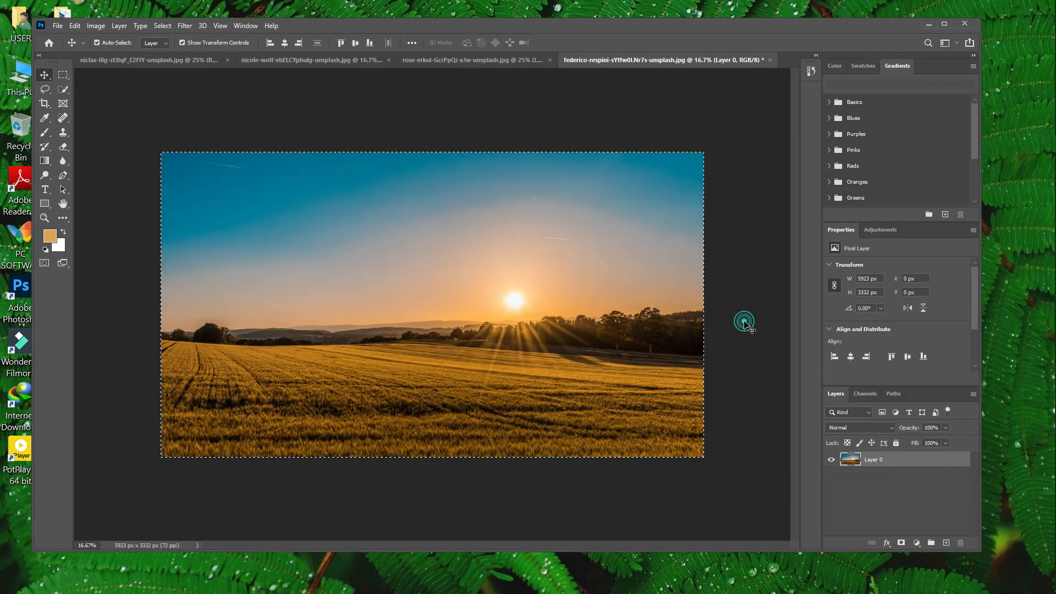
pyautogui.hotkey('ctrl', 'a')
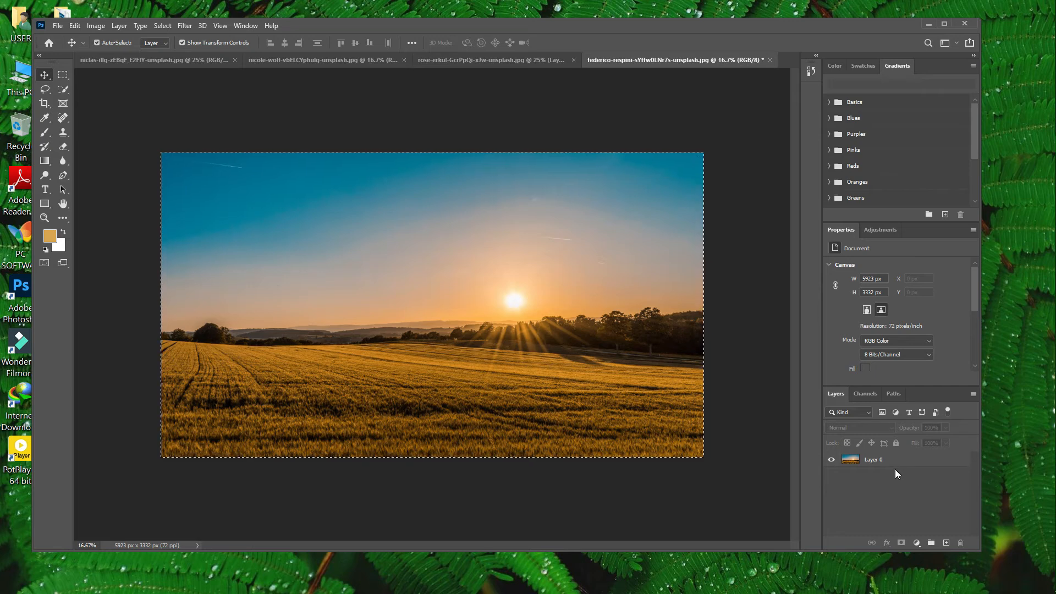
# - Close the sunset grass document without saving its changes
pyautogui.click(504, 59)
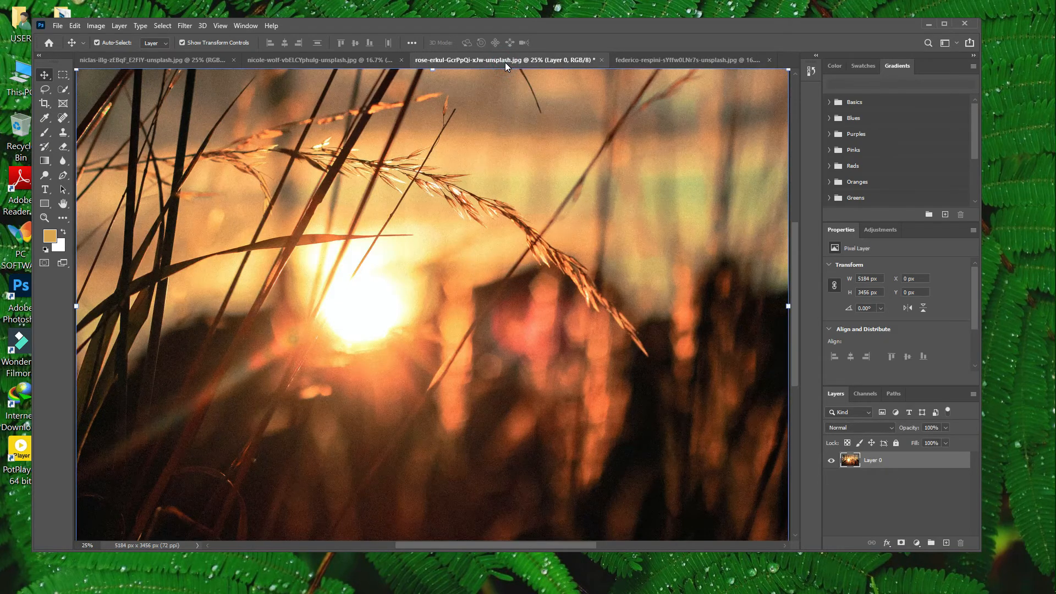
pyautogui.click(603, 59)
pyautogui.click(524, 224)
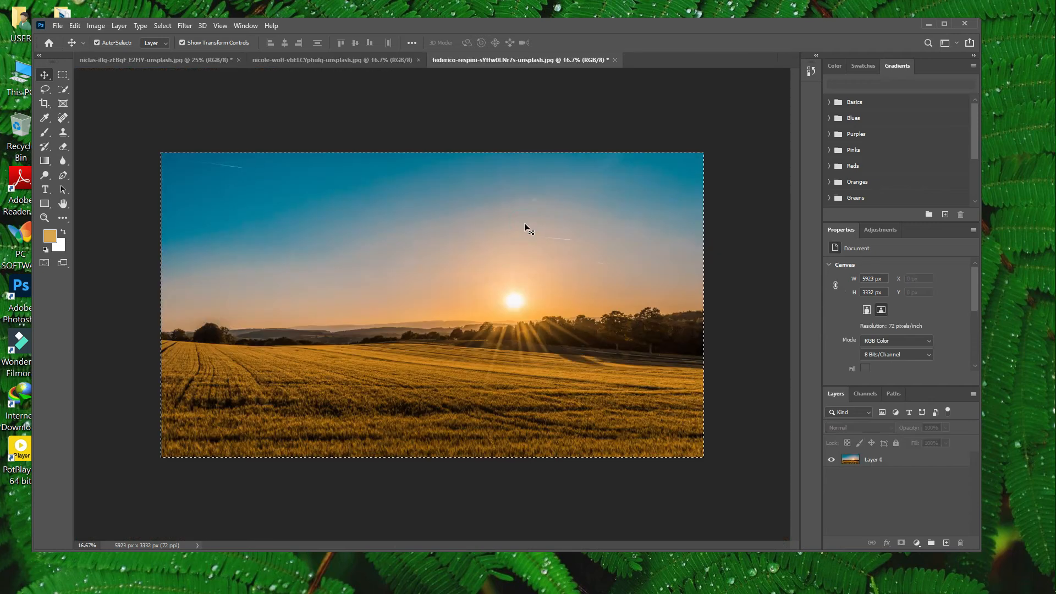
# - Add a new layer to the two-monitor desk photo and create a Vanishing Point plane across the four corners of the iMac's screen
pyautogui.click(326, 63)
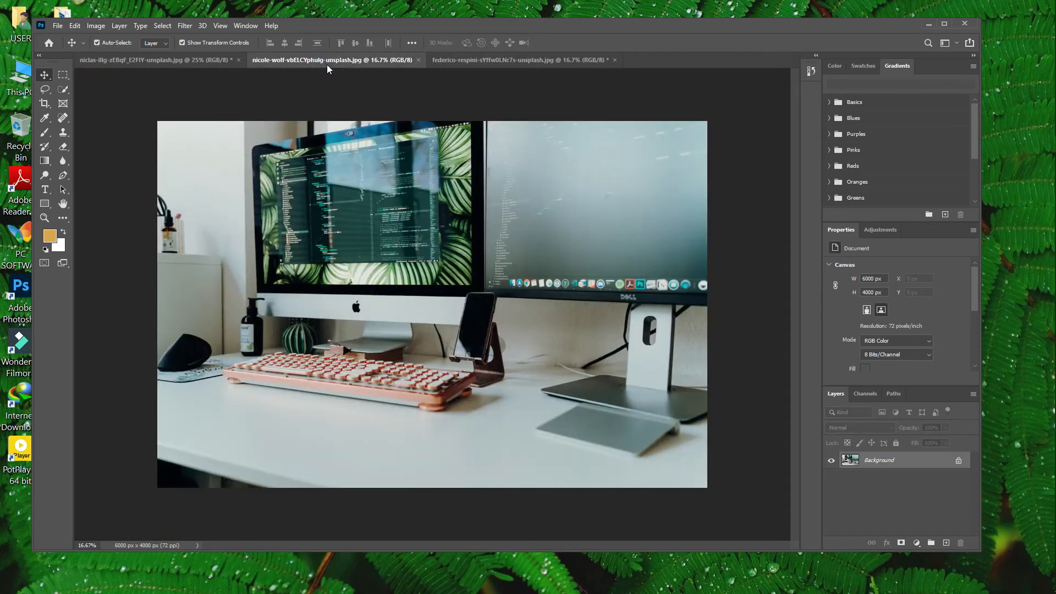
pyautogui.click(945, 542)
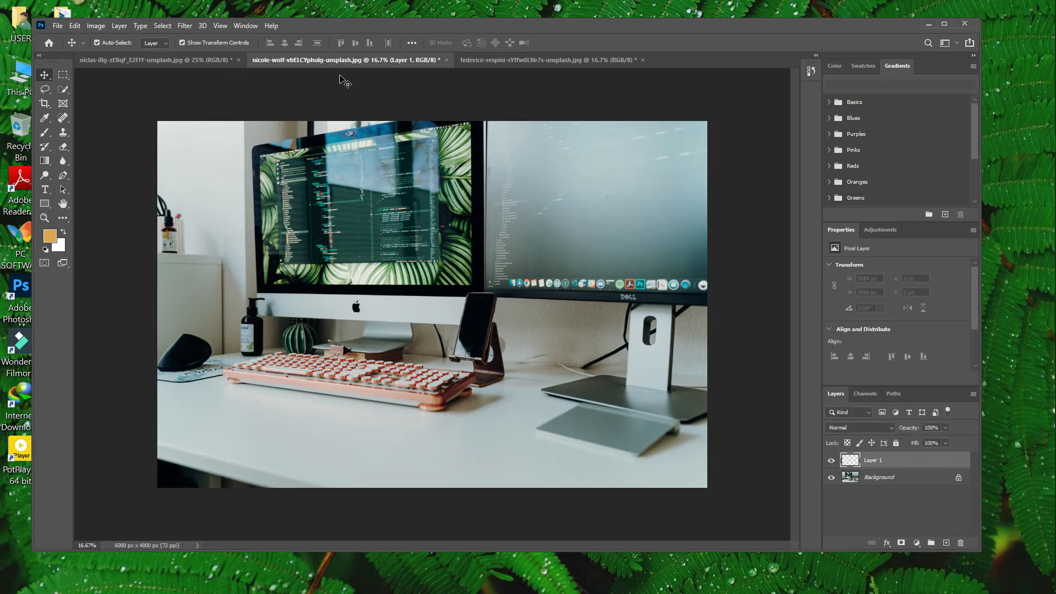
pyautogui.click(186, 28)
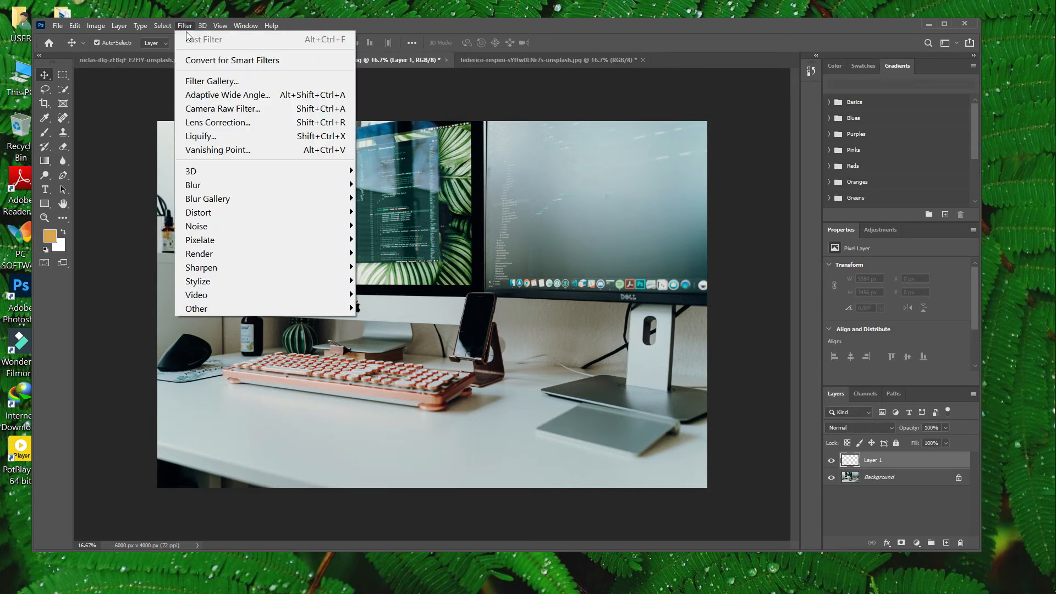
pyautogui.click(228, 149)
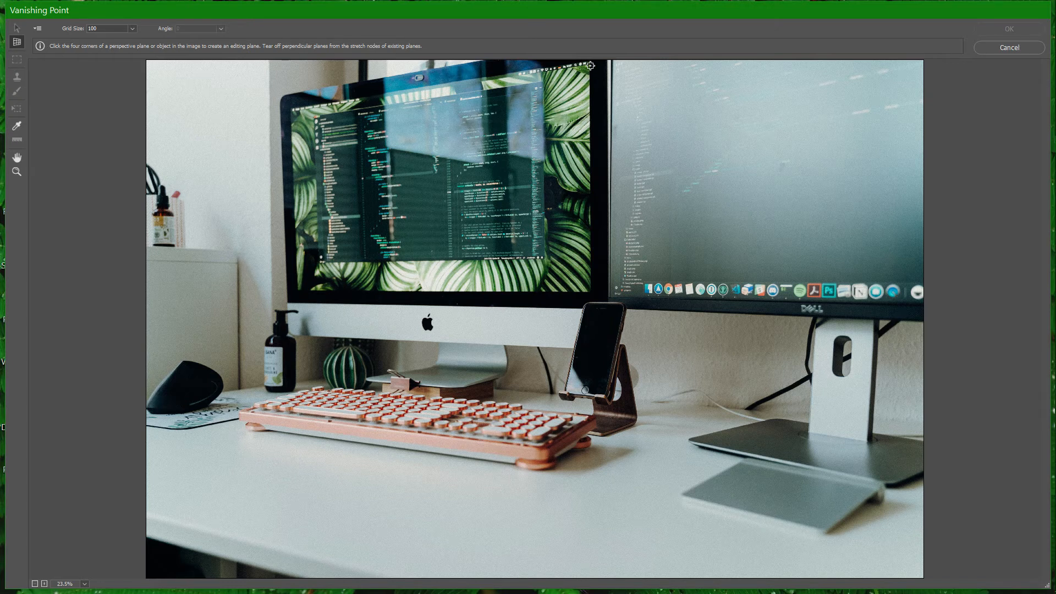
pyautogui.click(589, 62)
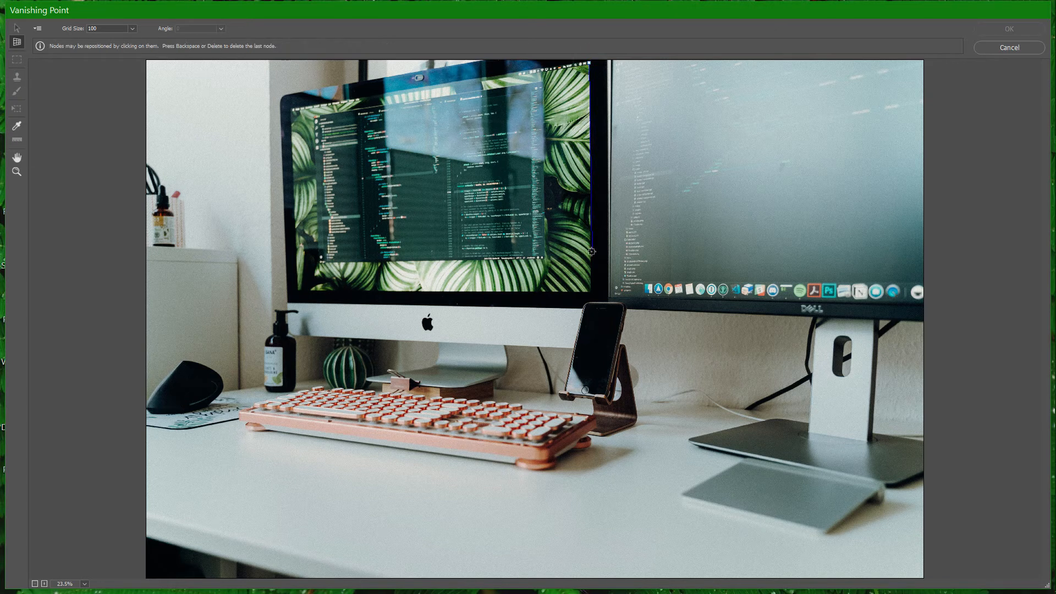
pyautogui.click(589, 291)
pyautogui.click(299, 291)
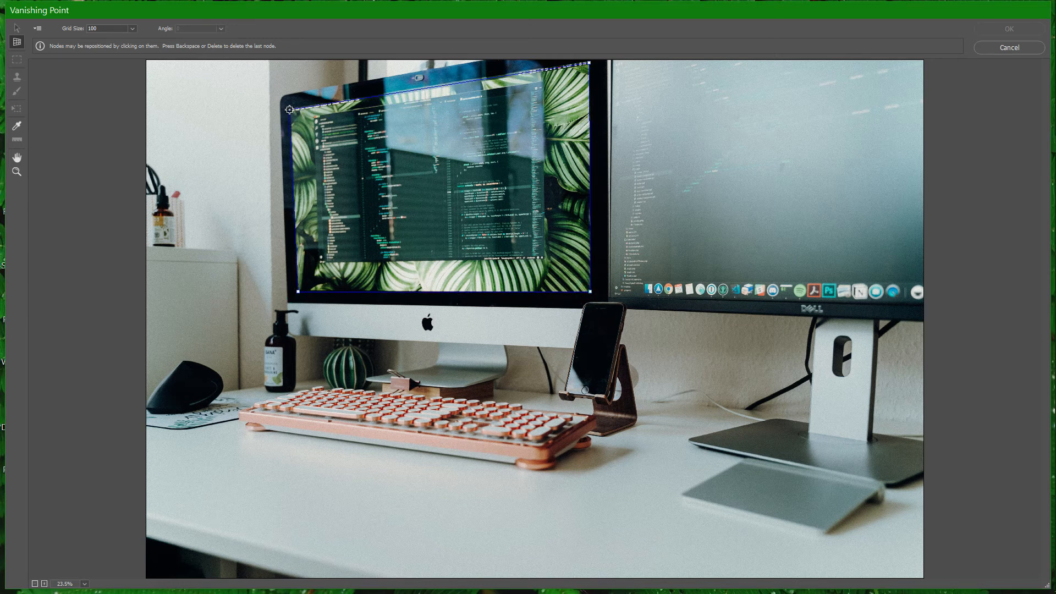
pyautogui.click(290, 109)
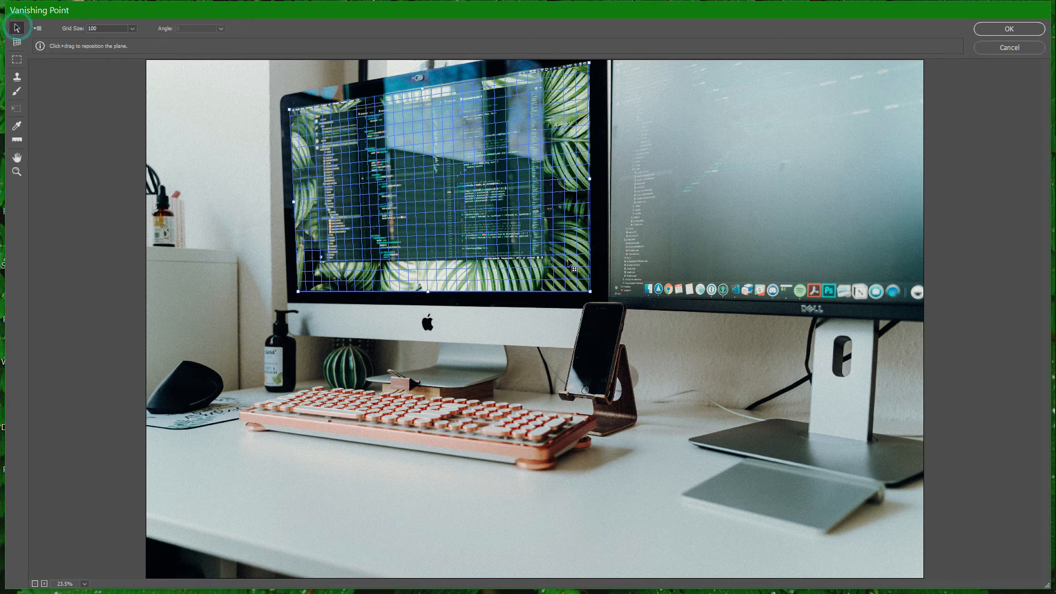
pyautogui.moveTo(591, 294); pyautogui.dragTo(591, 291)
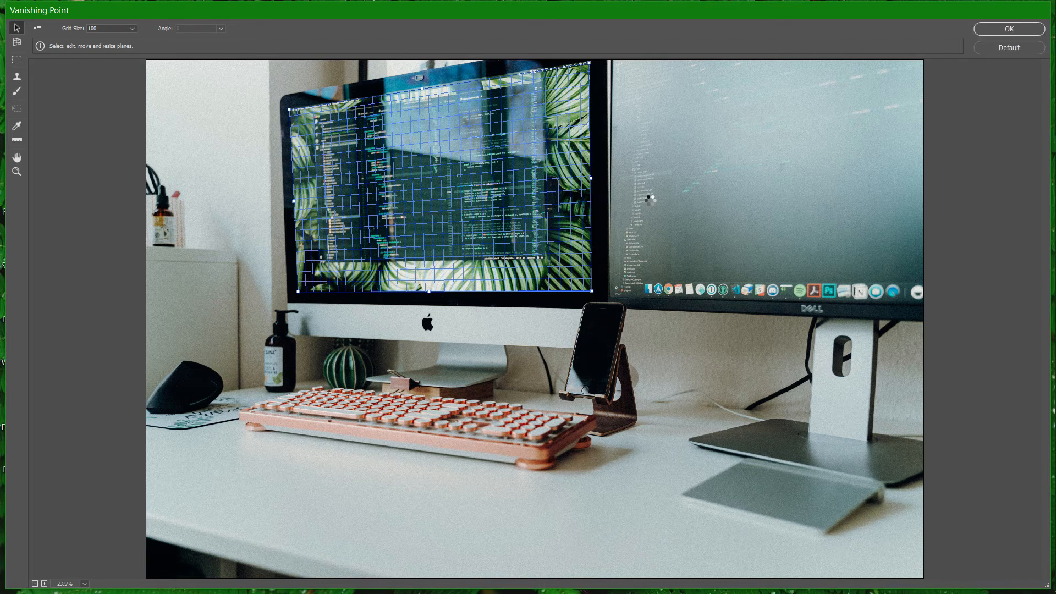
# - Paste the copied sunset photo into the Vanishing Point workspace and scale it down proportionally with the Transform tool
pyautogui.hotkey('ctrl', 'v')
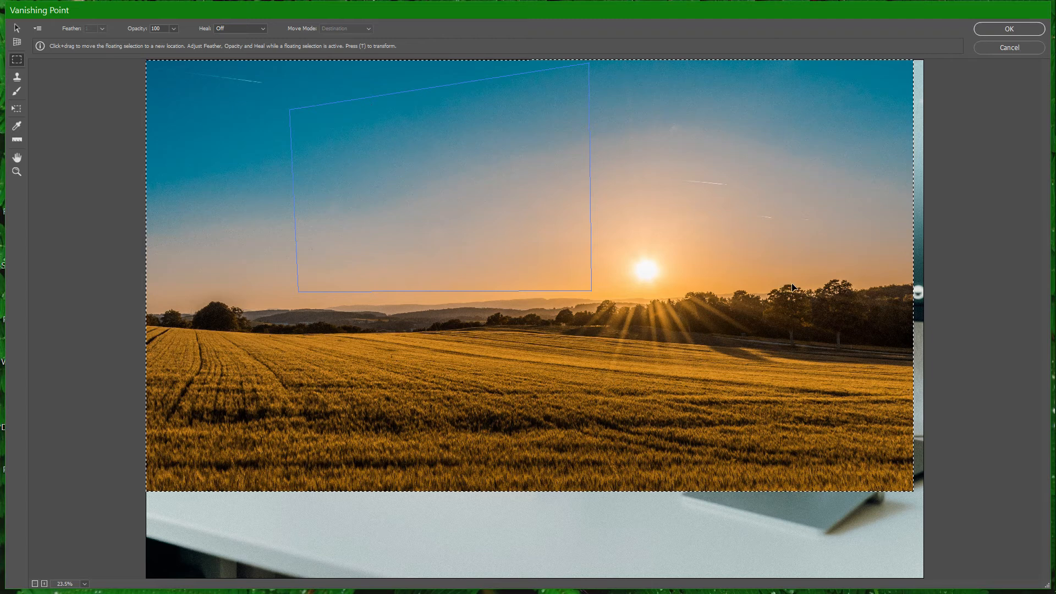
pyautogui.moveTo(699, 267); pyautogui.dragTo(562, 236)
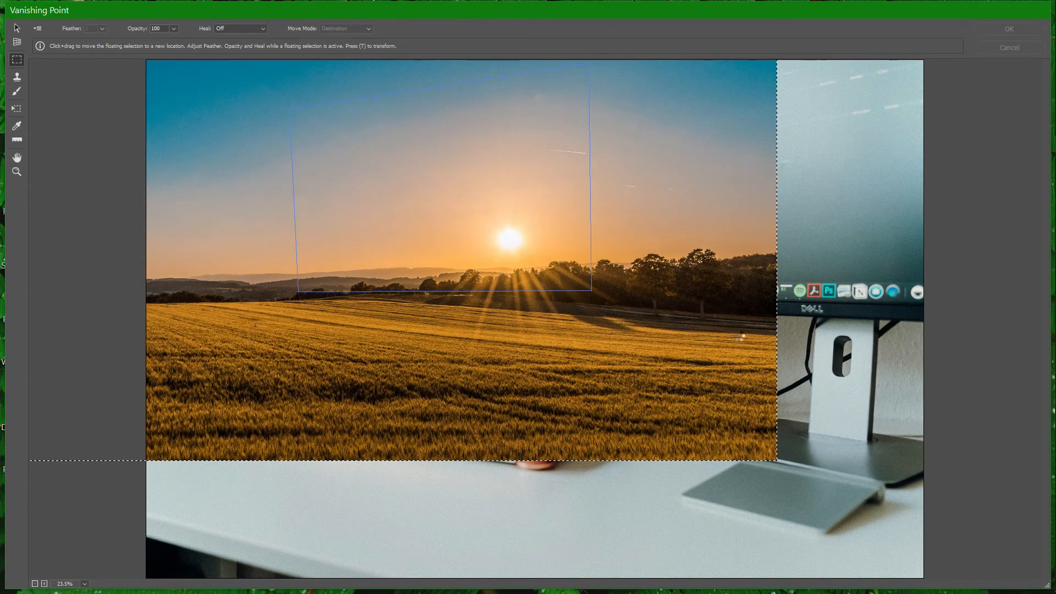
pyautogui.press('t')
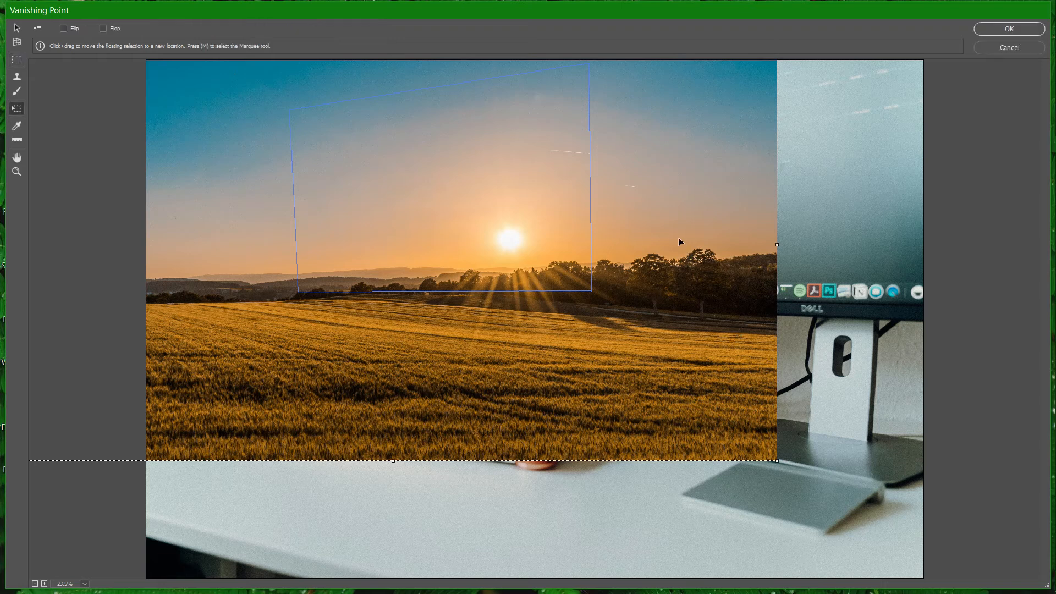
pyautogui.moveTo(673, 232); pyautogui.dragTo(740, 313)
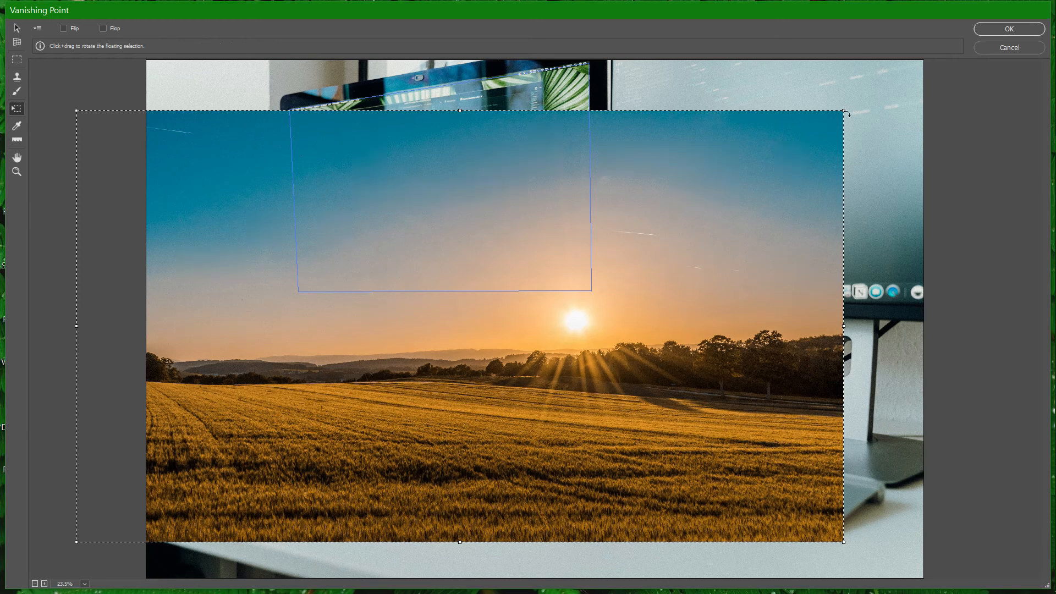
pyautogui.moveTo(843, 111); pyautogui.dragTo(715, 184)
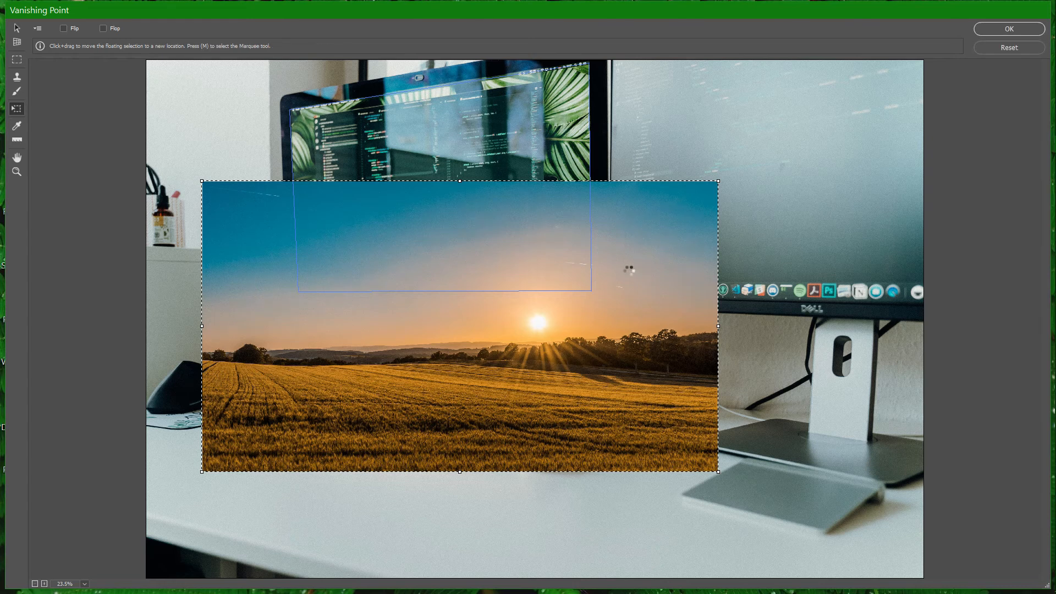
# - Move the sunset photo into the iMac screen plane, position it with the sun and field in view, and apply the filter
pyautogui.moveTo(486, 266); pyautogui.dragTo(465, 129)
pyautogui.moveTo(540, 170); pyautogui.dragTo(540, 194)
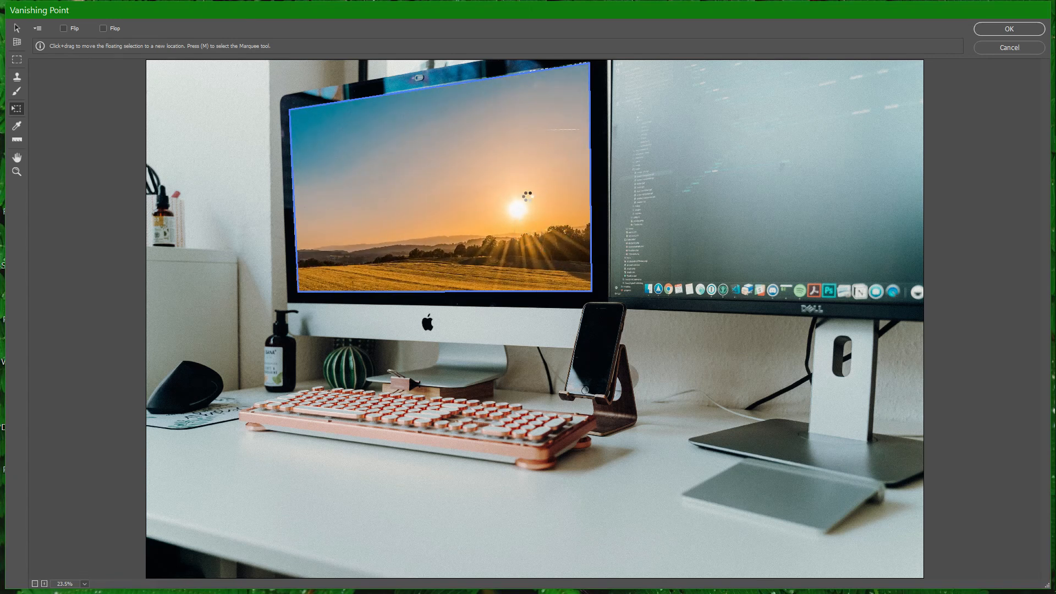
pyautogui.moveTo(368, 164); pyautogui.dragTo(383, 197)
pyautogui.click(534, 223)
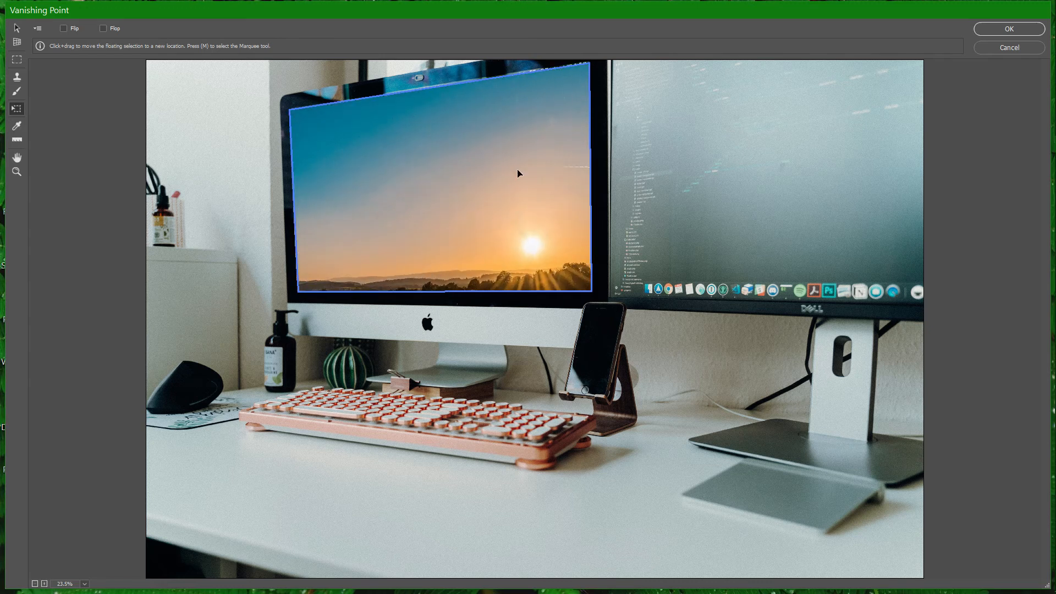
pyautogui.moveTo(555, 245); pyautogui.dragTo(543, 204)
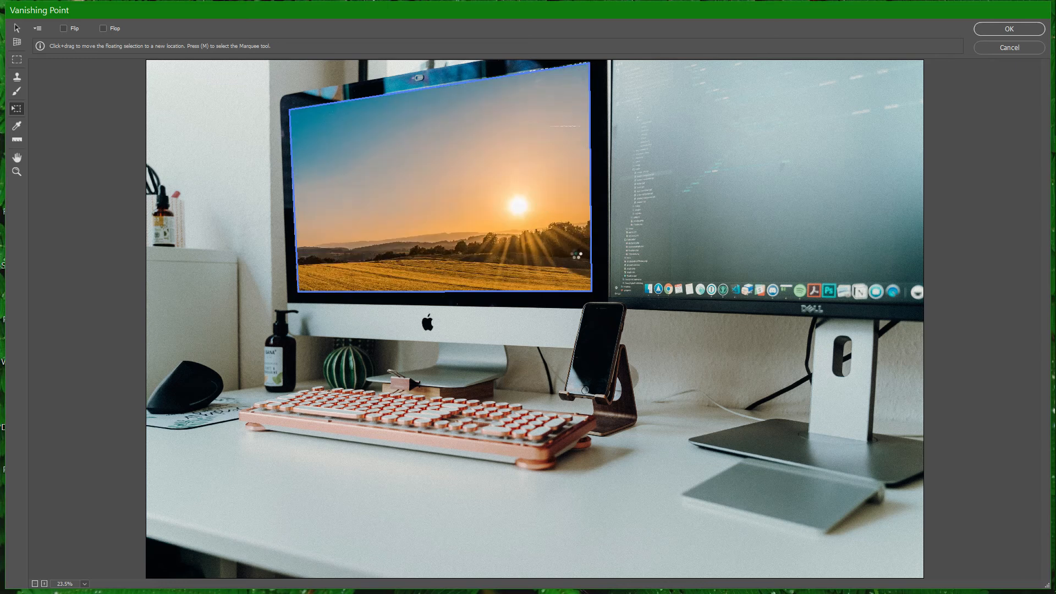
pyautogui.moveTo(574, 256); pyautogui.dragTo(569, 227)
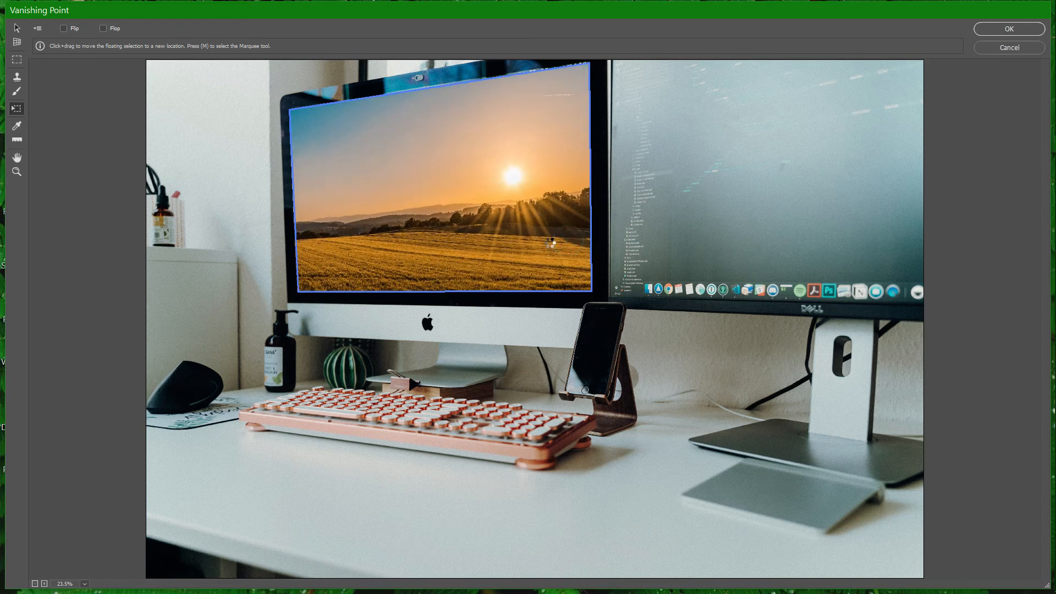
pyautogui.click(1022, 28)
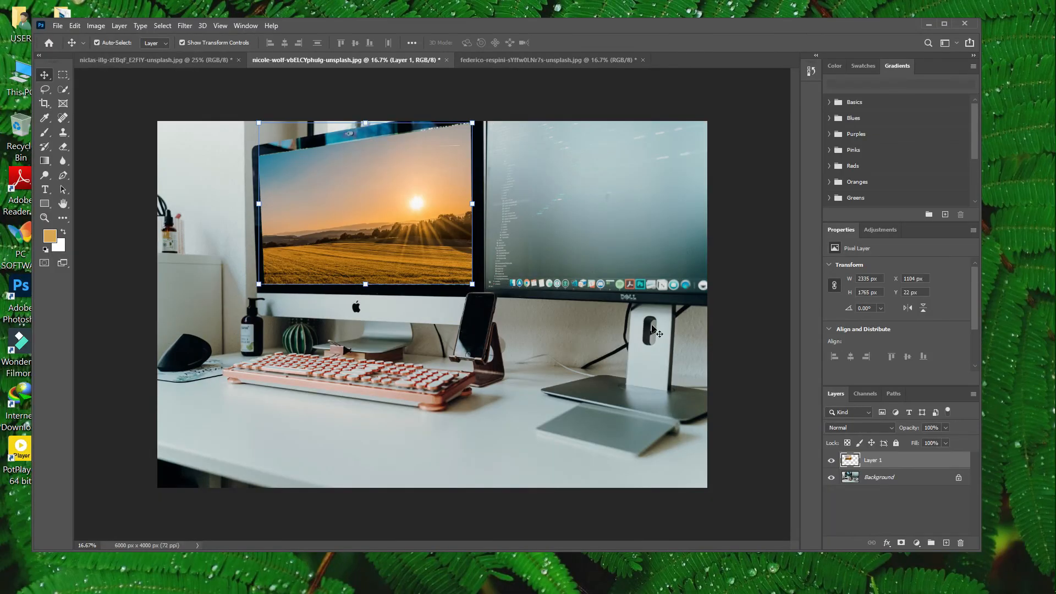
# - Try the blend modes from Dissolve through Luminosity on the sunset layer, and set its blend mode back to Normal
pyautogui.click(744, 345)
pyautogui.click(422, 228)
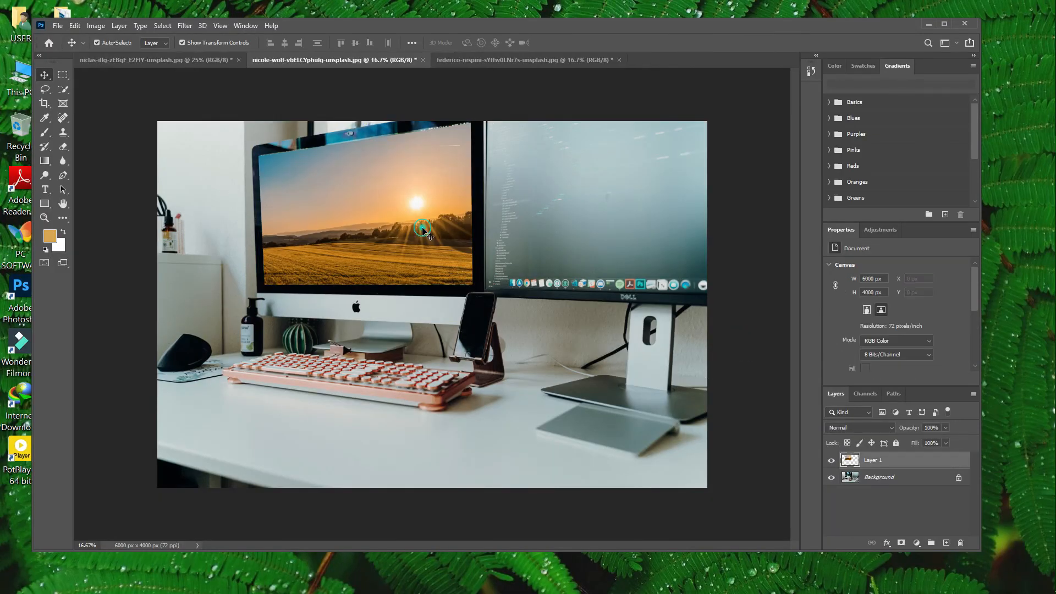
pyautogui.click(892, 434)
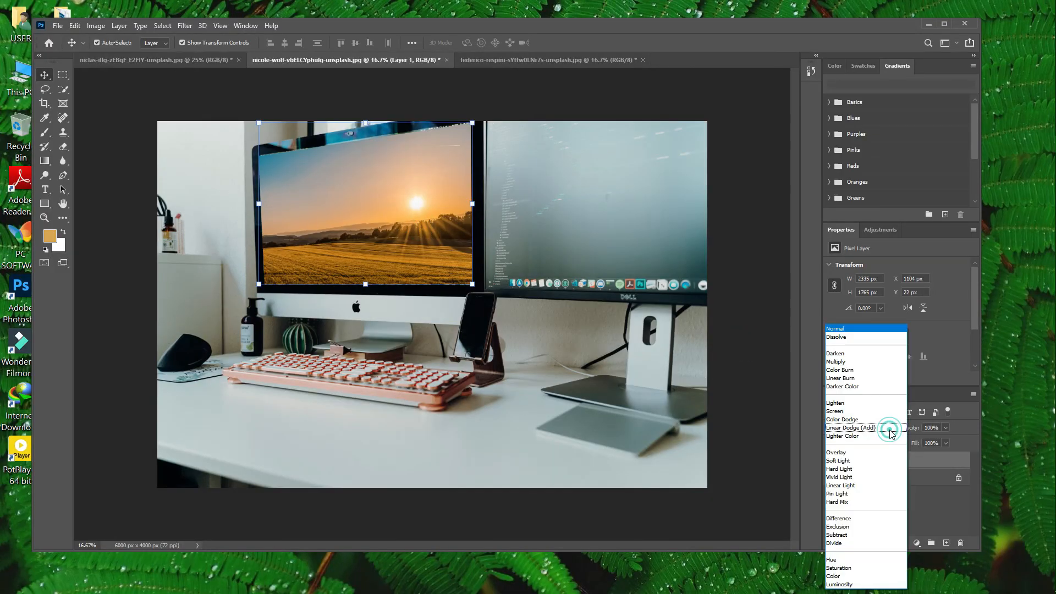
pyautogui.click(849, 341)
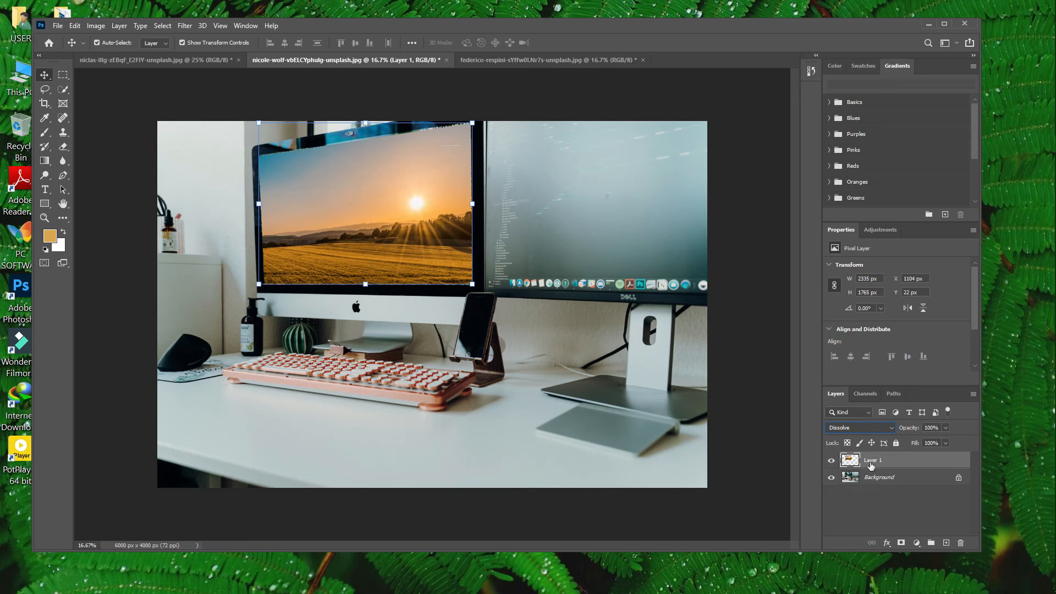
pyautogui.press('Down')
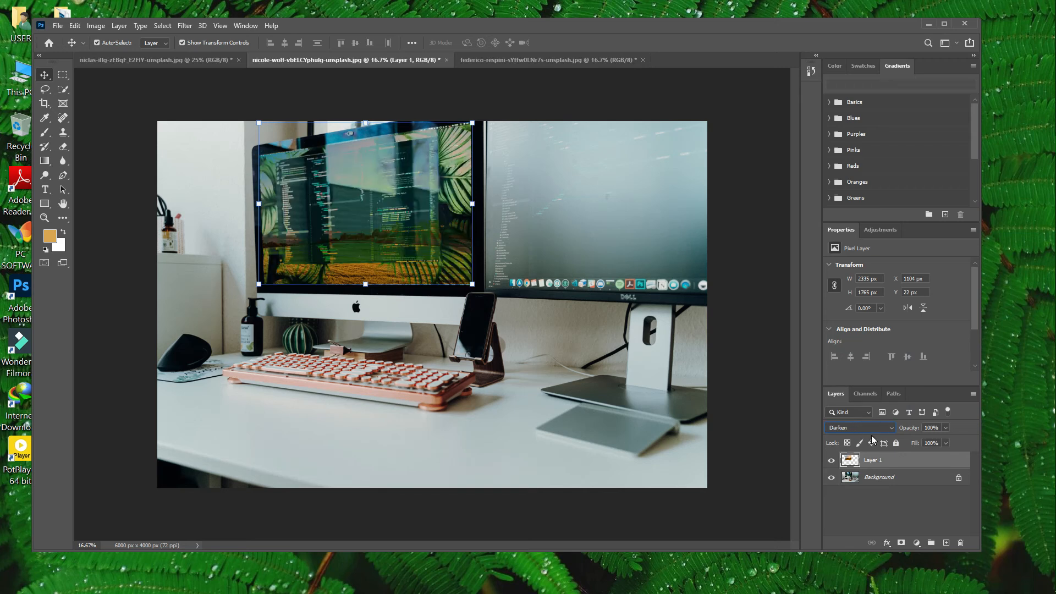
pyautogui.press('Down')
pyautogui.press('Down')
pyautogui.press('Down')
pyautogui.press('Down')
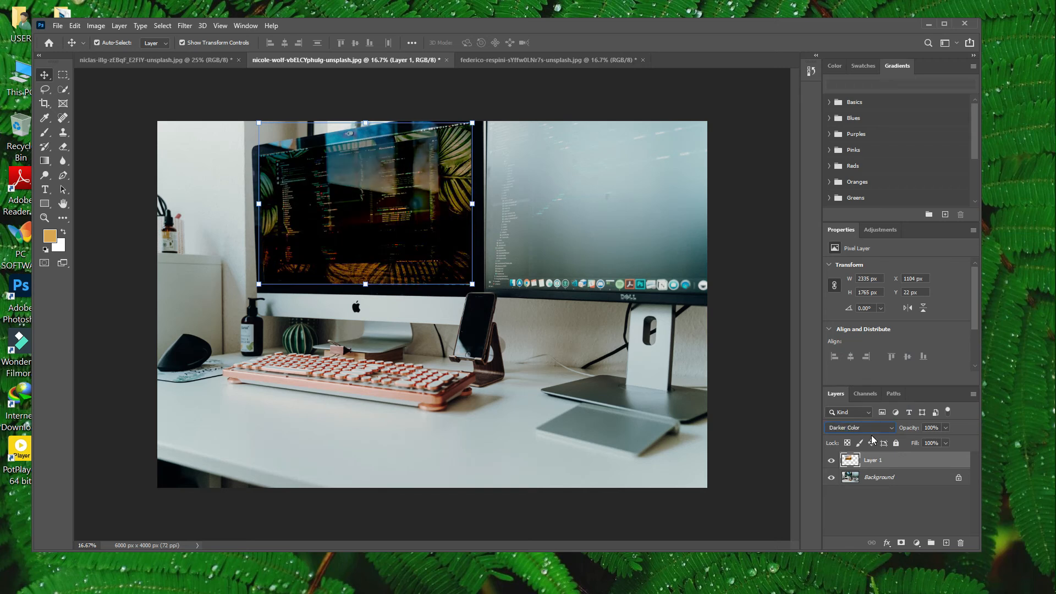
pyautogui.press('Down')
pyautogui.press('Down')
pyautogui.press('Down')
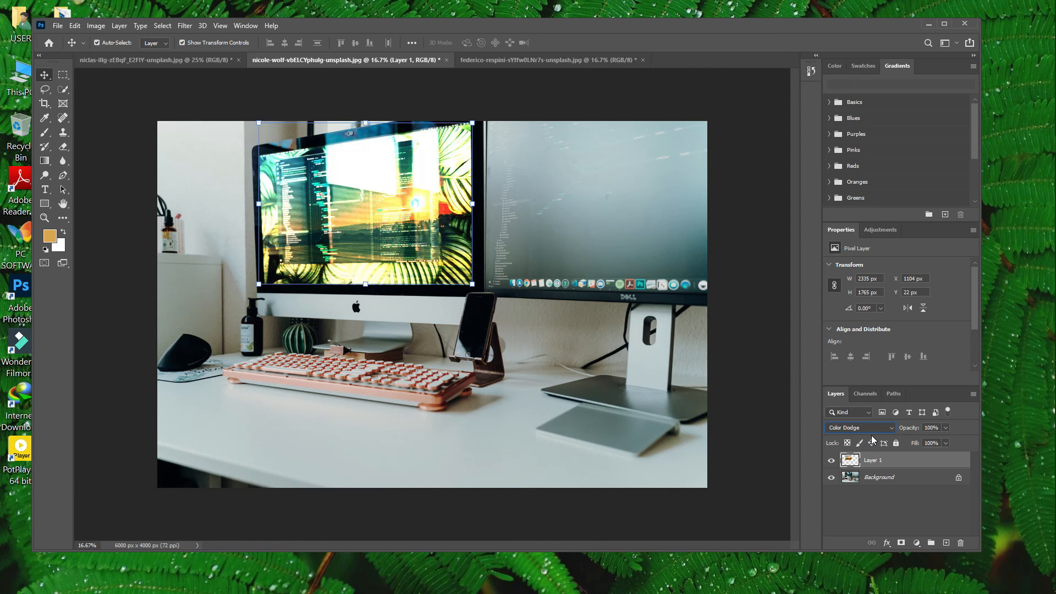
pyautogui.press('Down')
pyautogui.press('Down')
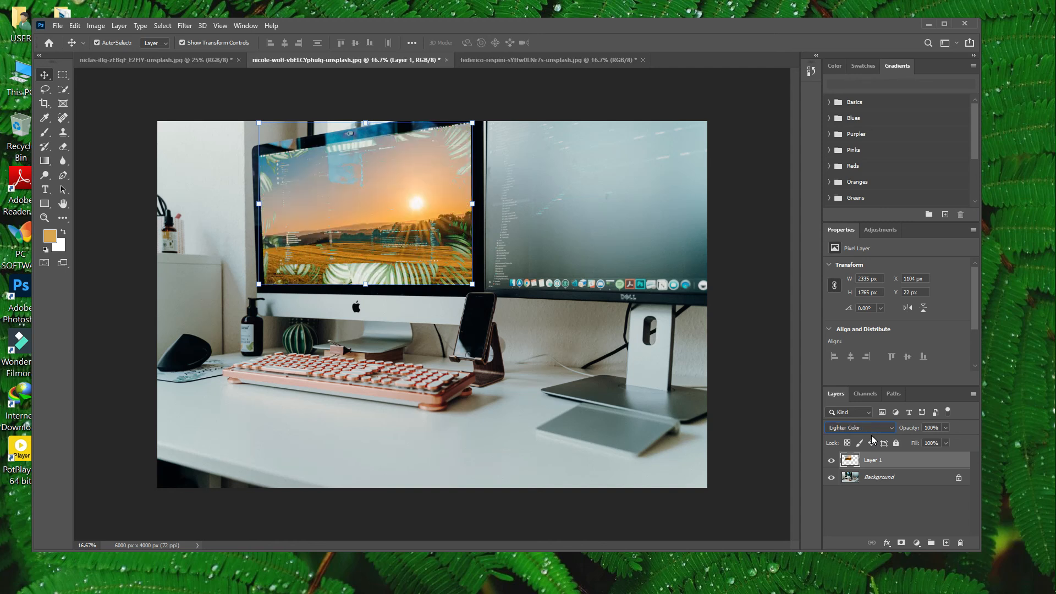
pyautogui.press('Down')
pyautogui.press('Down')
pyautogui.press('Down')
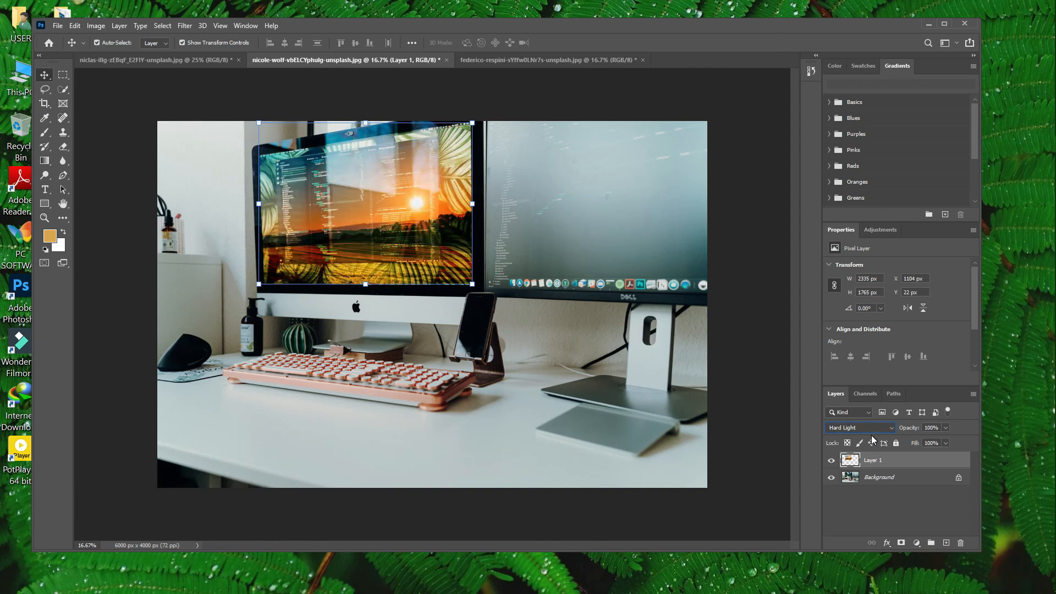
pyautogui.press('Down')
pyautogui.press('Down')
pyautogui.press('Down')
pyautogui.press('Down')
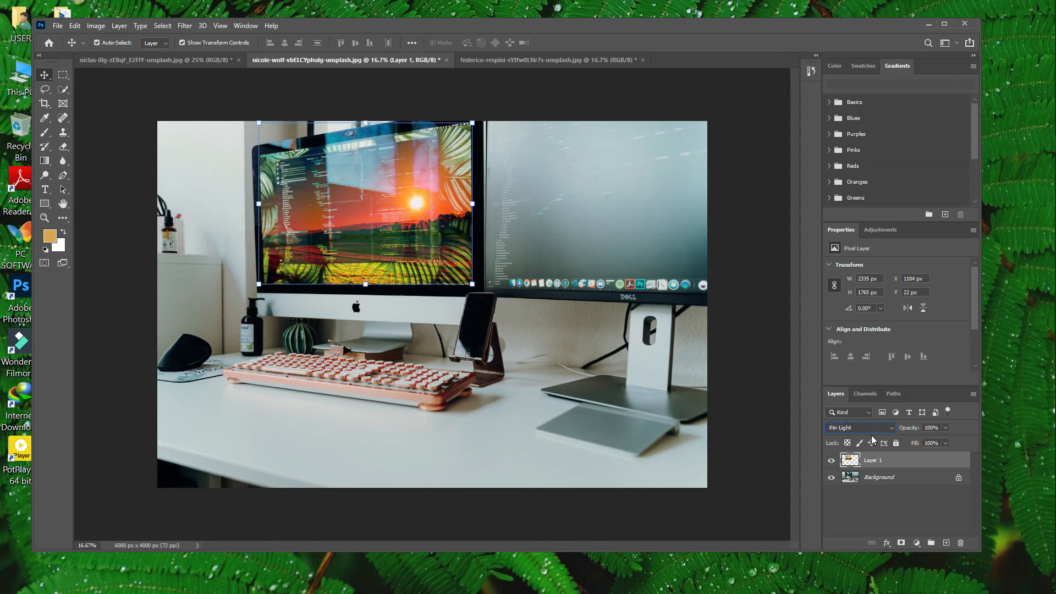
pyautogui.press('Down')
pyautogui.press('Down')
pyautogui.press('Down')
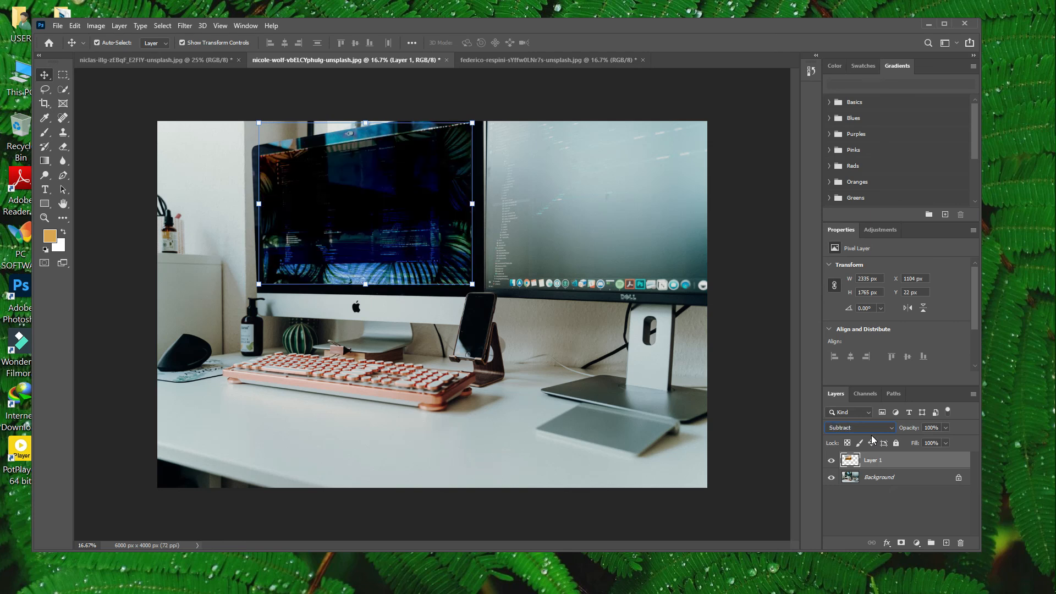
pyautogui.press('Down')
pyautogui.press('Down')
pyautogui.press('Down')
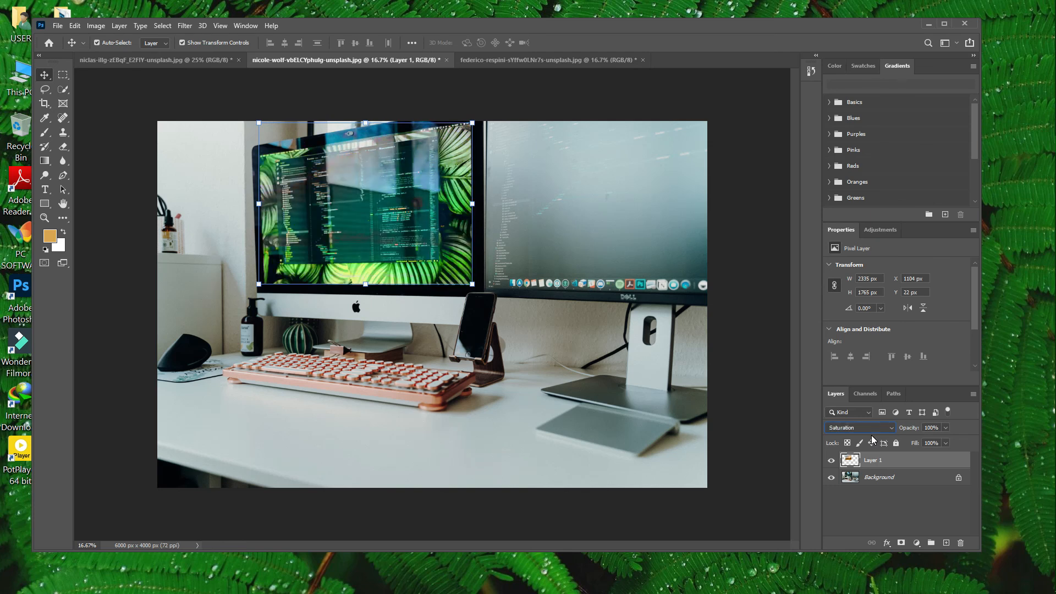
pyautogui.press('Down')
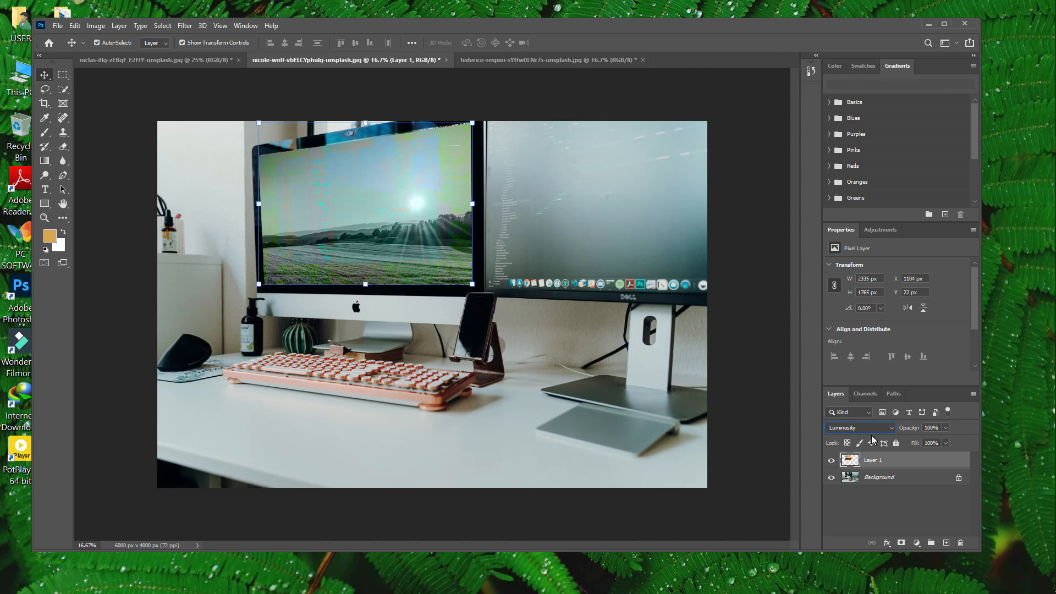
pyautogui.click(880, 428)
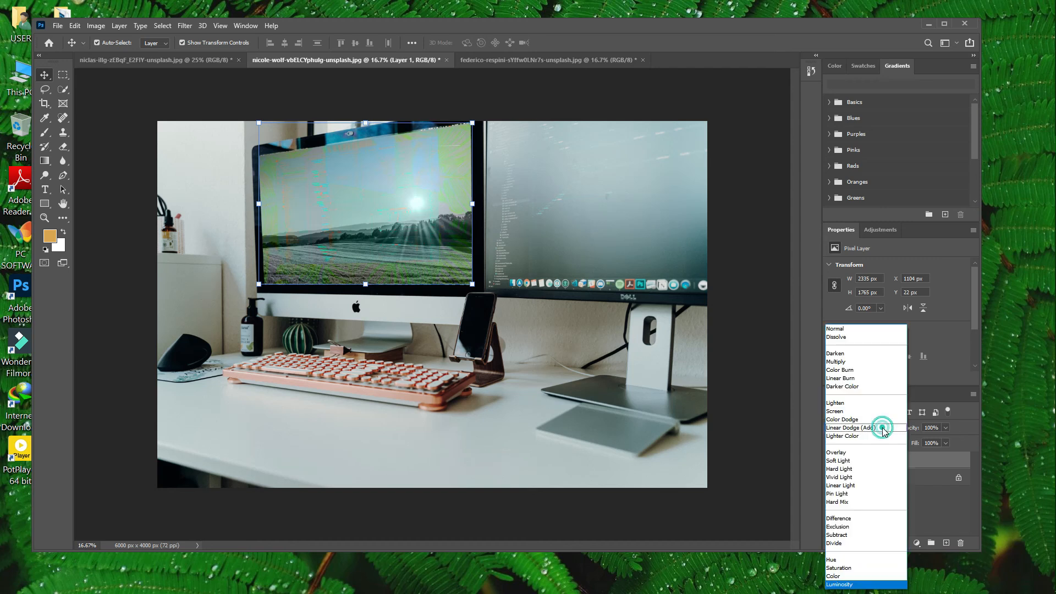
pyautogui.click(845, 328)
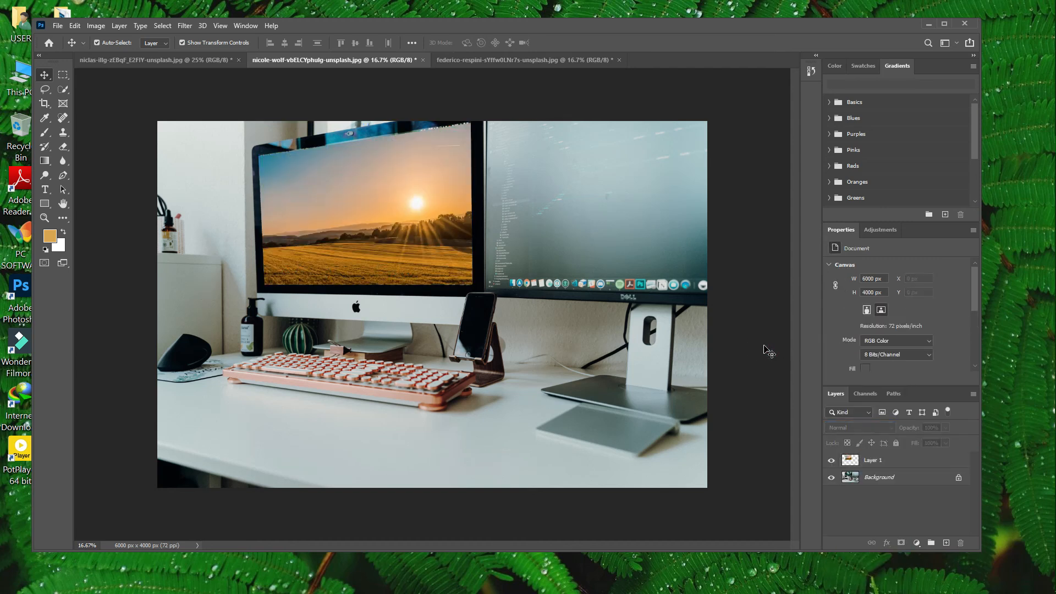